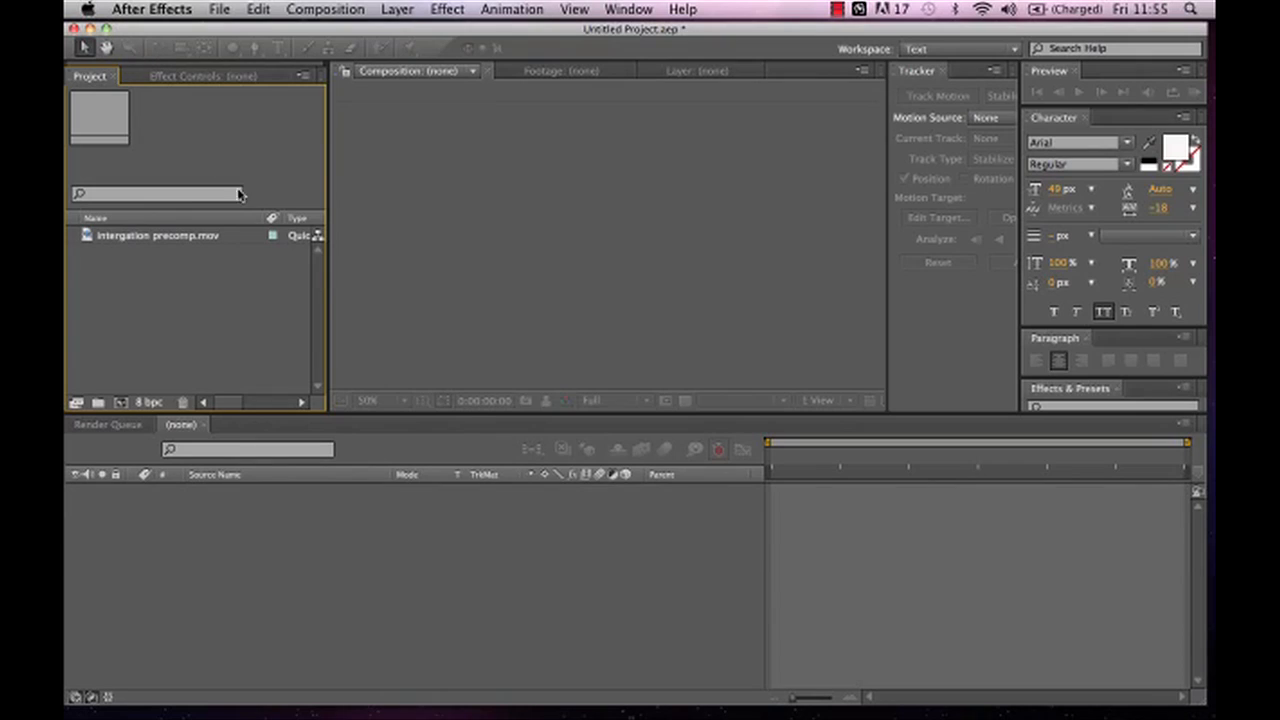
# Create a composition from intergation precomp.mov and add a black solid at composition size above the footage
pyautogui.click(88, 240)
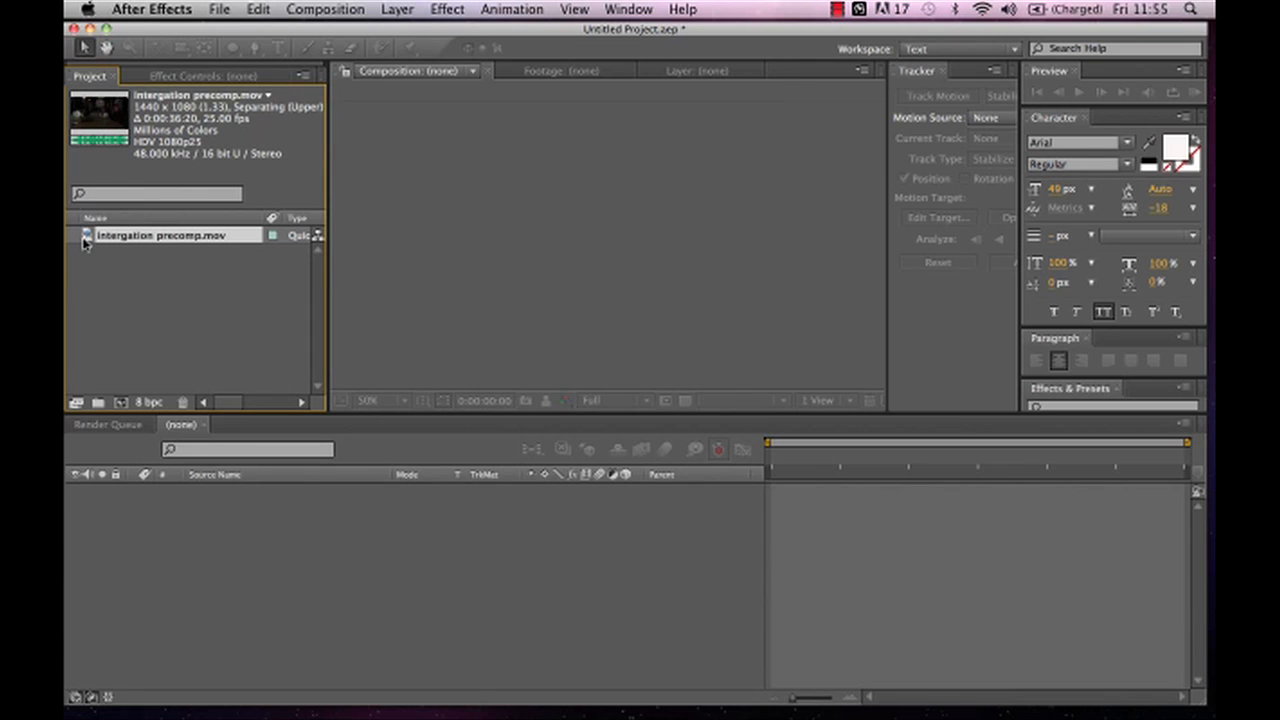
pyautogui.moveTo(88, 236); pyautogui.dragTo(135, 512)
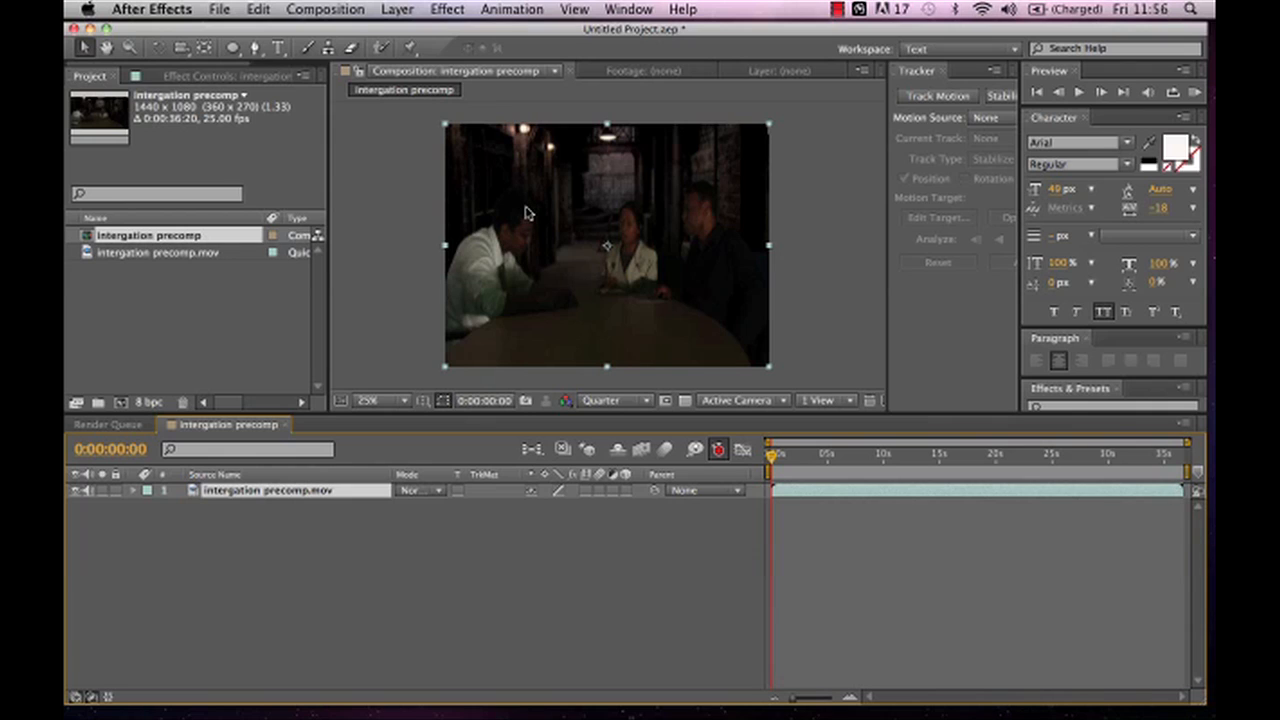
pyautogui.click(395, 9)
pyautogui.moveTo(420, 37)
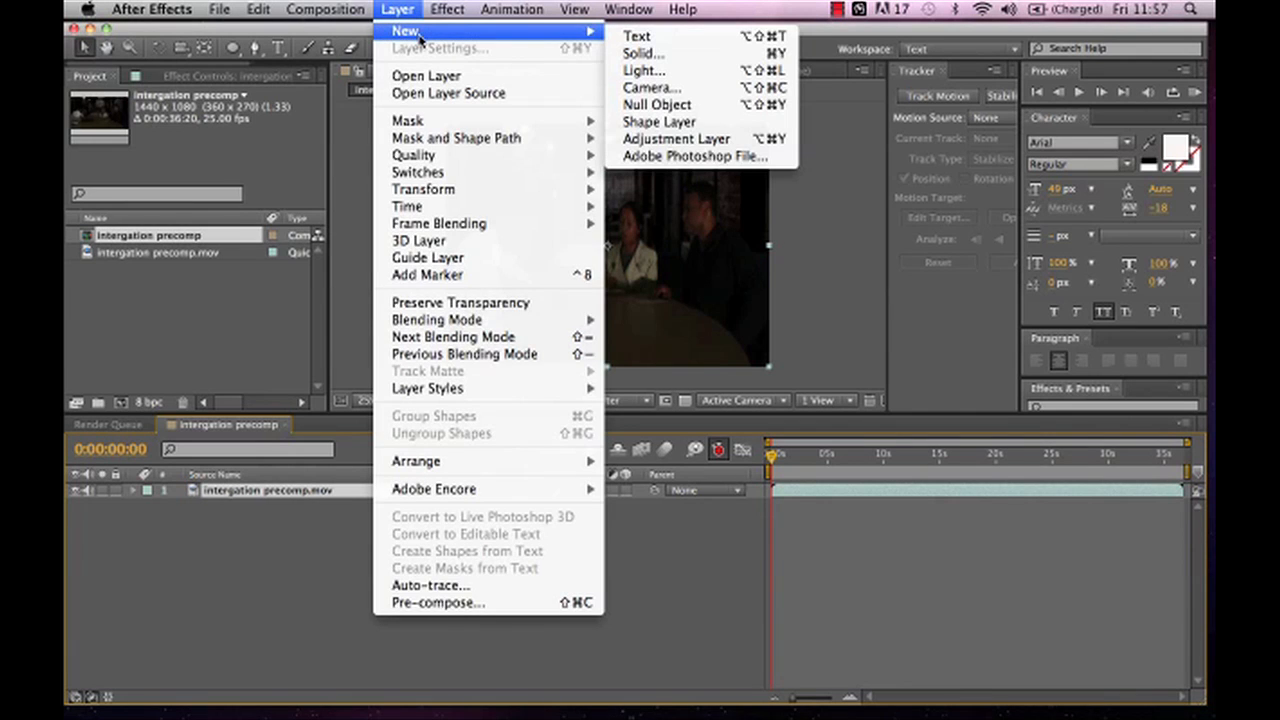
pyautogui.click(638, 55)
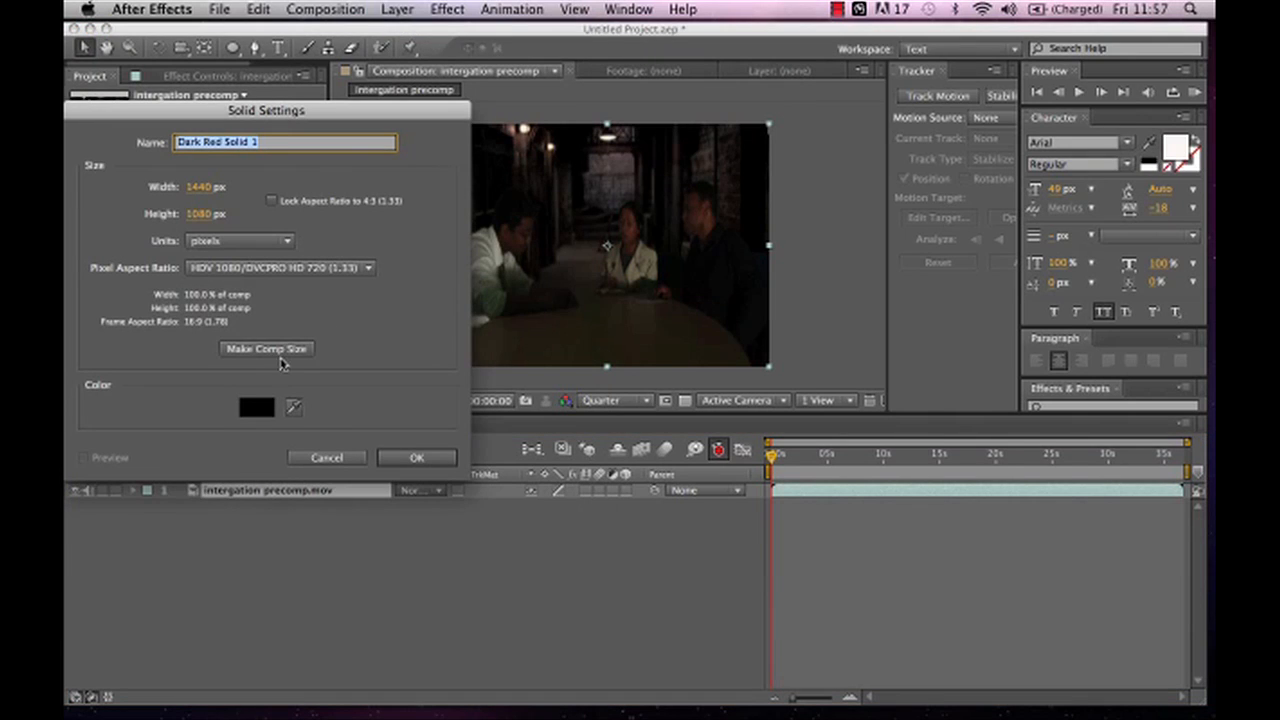
pyautogui.click(279, 351)
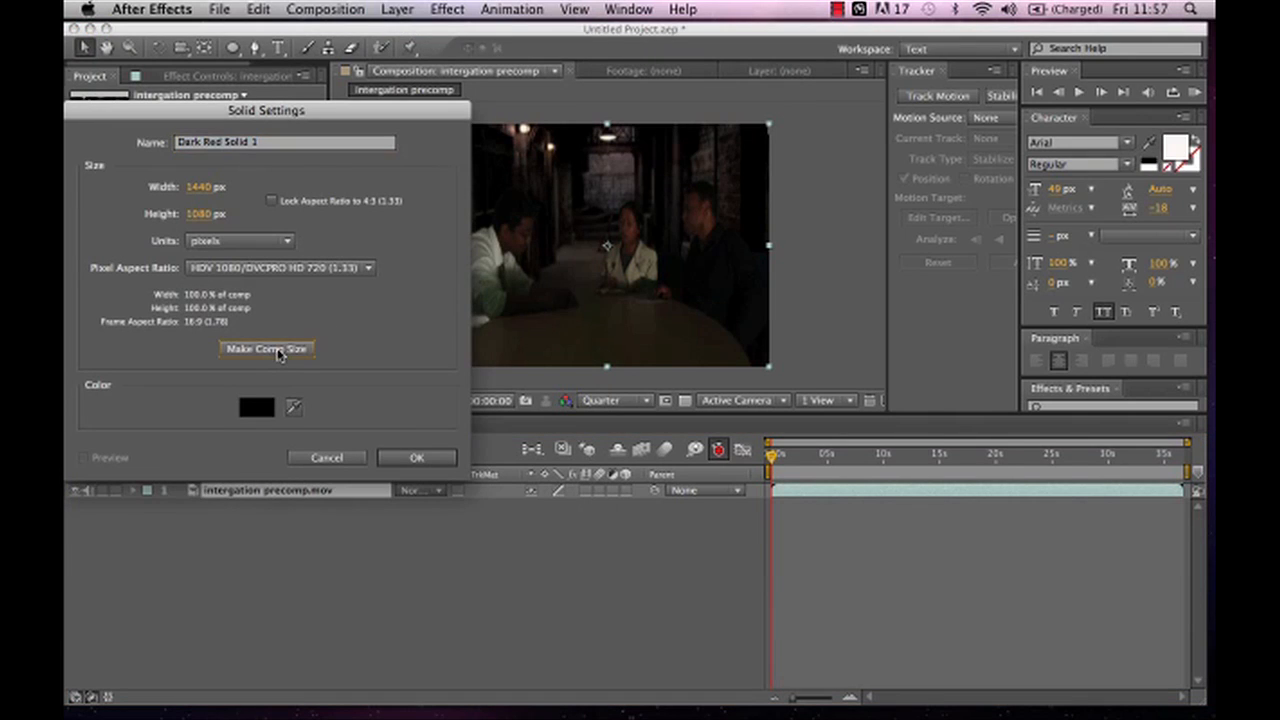
pyautogui.click(424, 458)
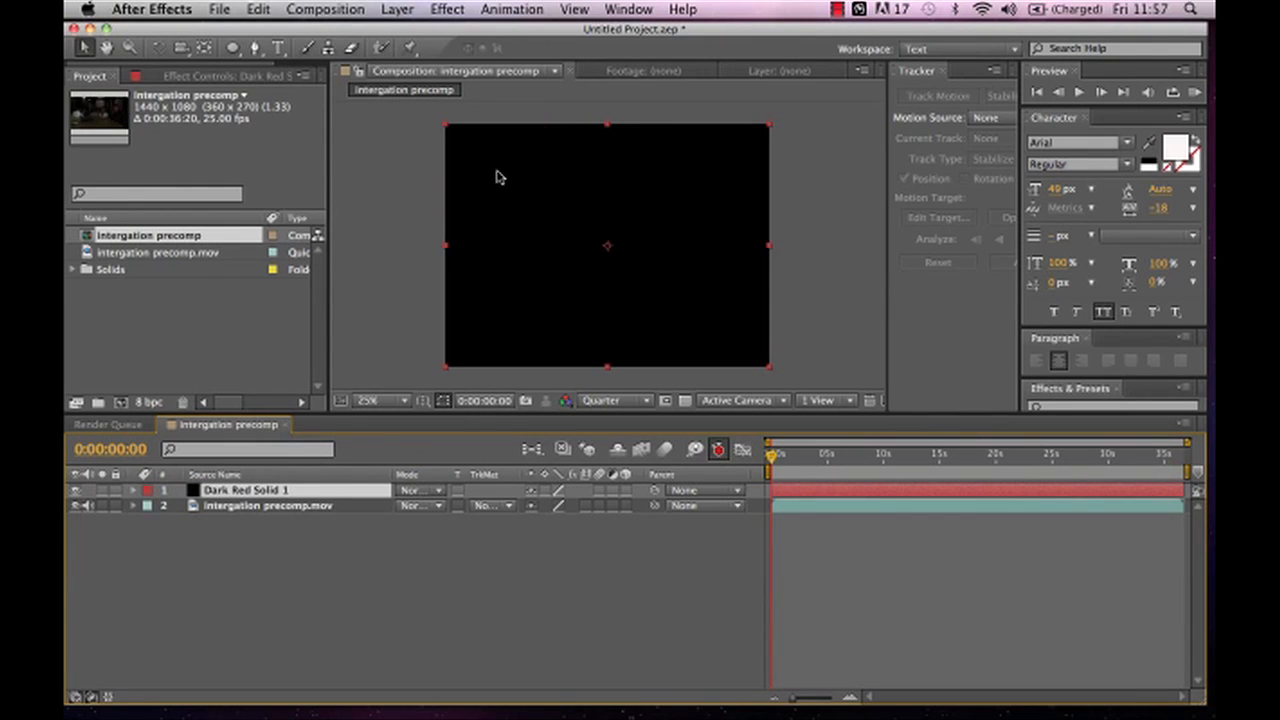
# Apply a Lens Flare effect to the solid, centred at 720, 540, with the 105mm Prime lens type
pyautogui.click(447, 10)
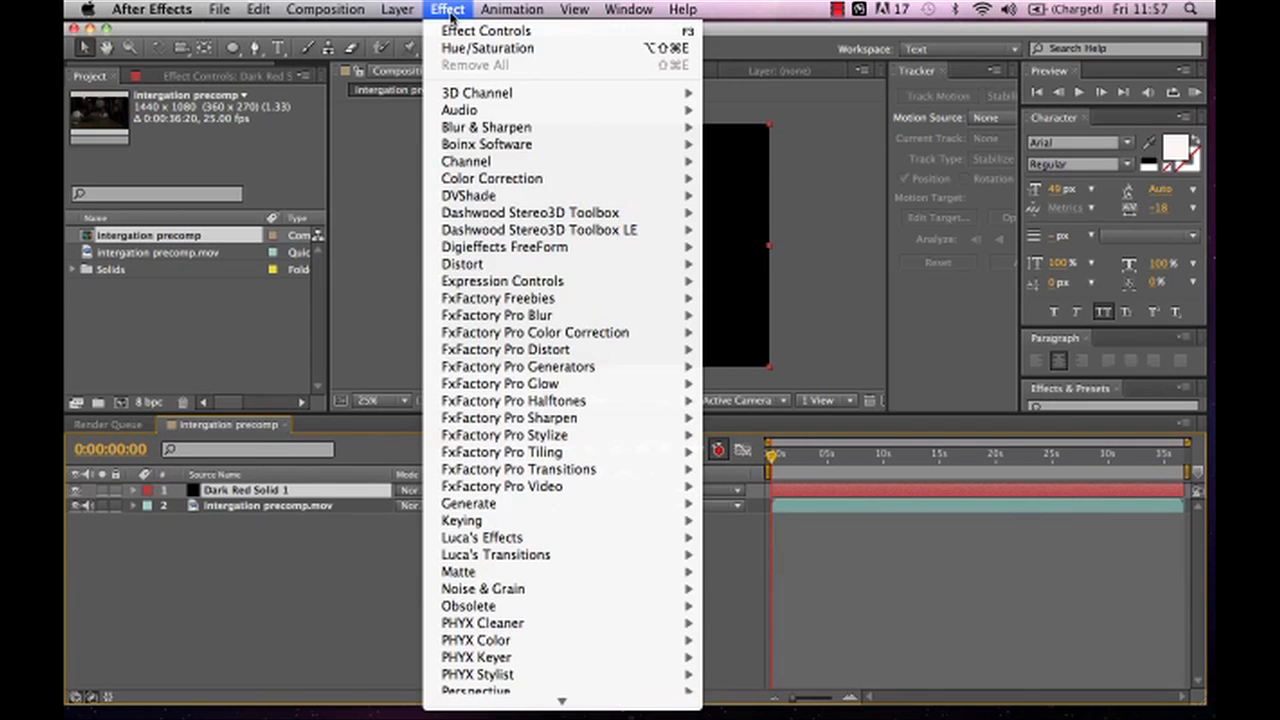
pyautogui.moveTo(506, 511)
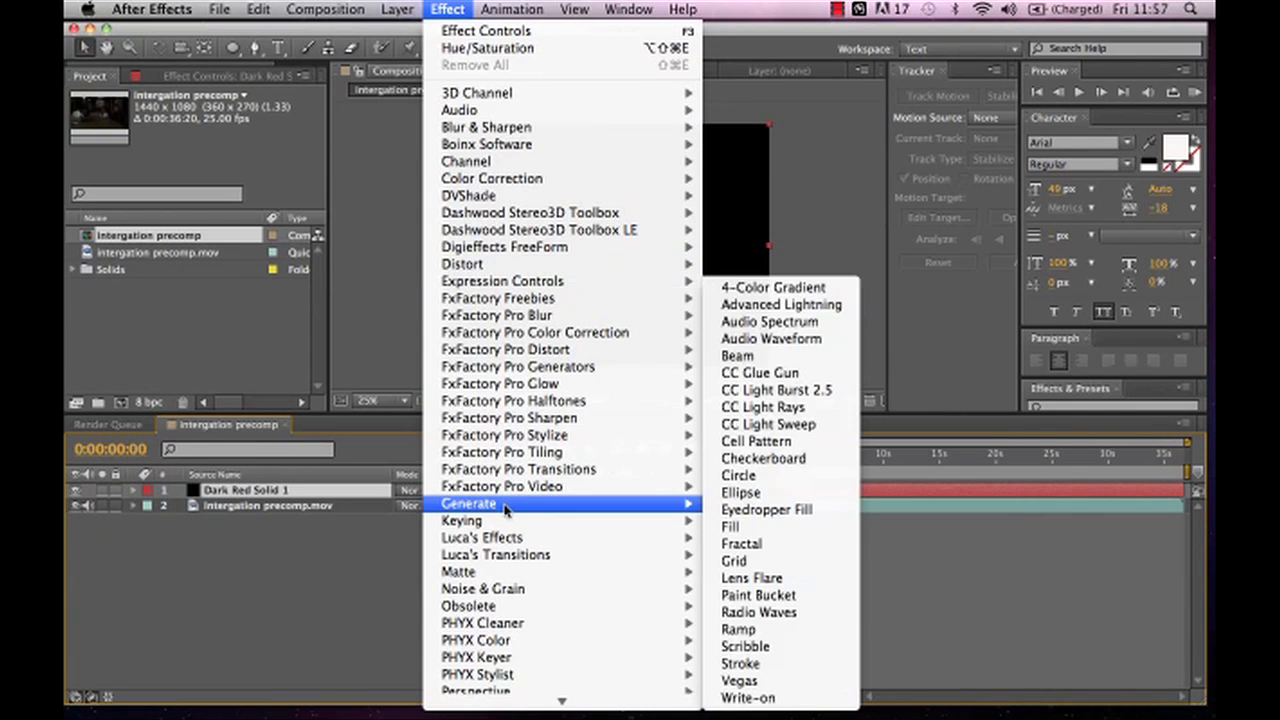
pyautogui.click(757, 580)
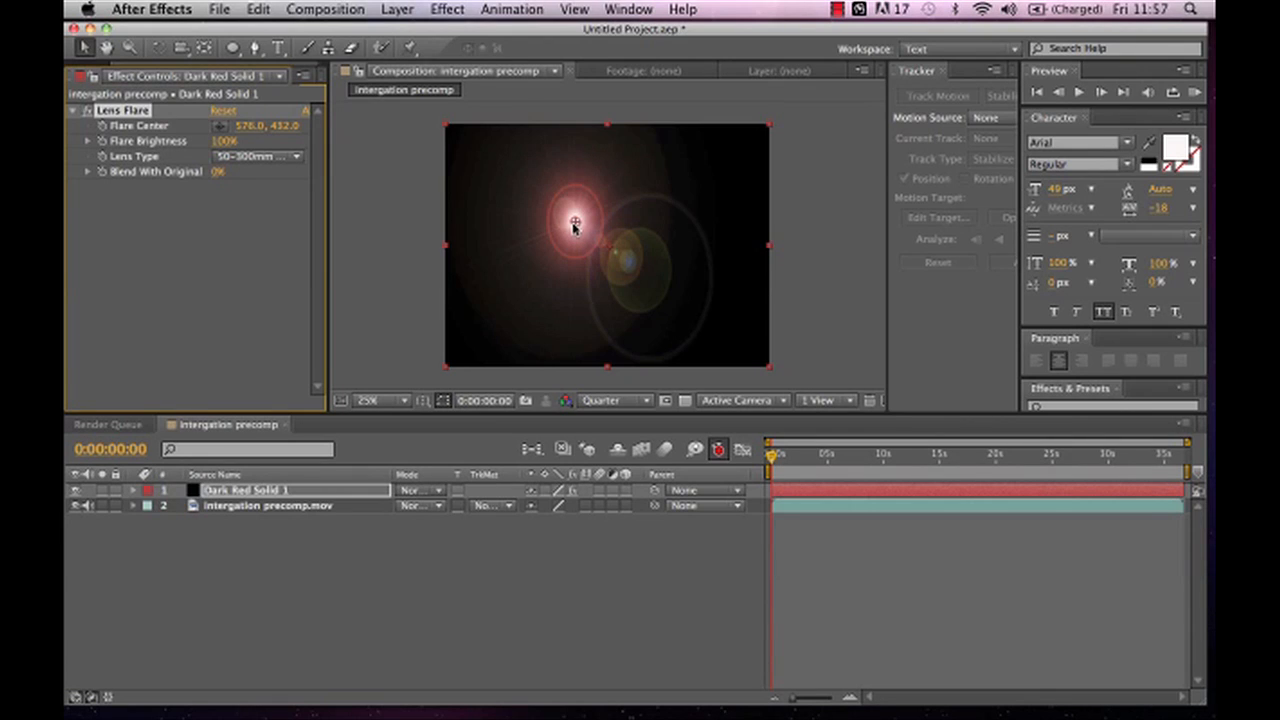
pyautogui.moveTo(575, 224); pyautogui.dragTo(608, 248)
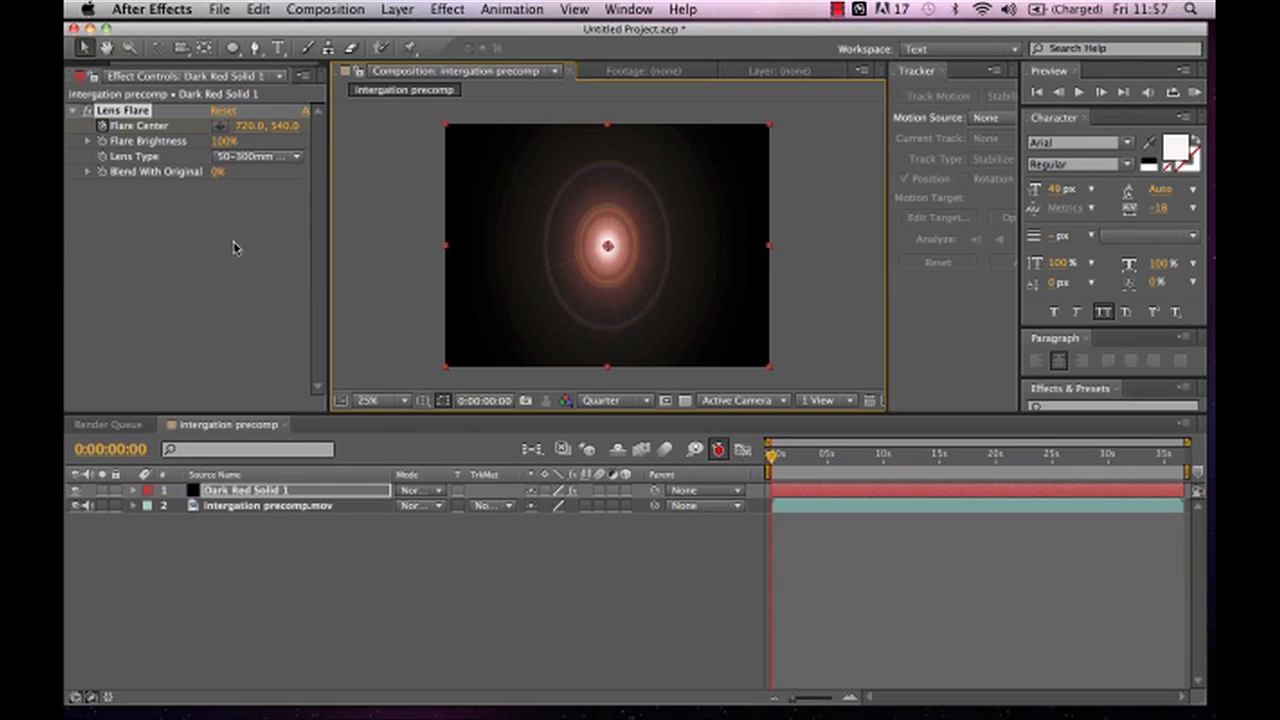
pyautogui.click(296, 157)
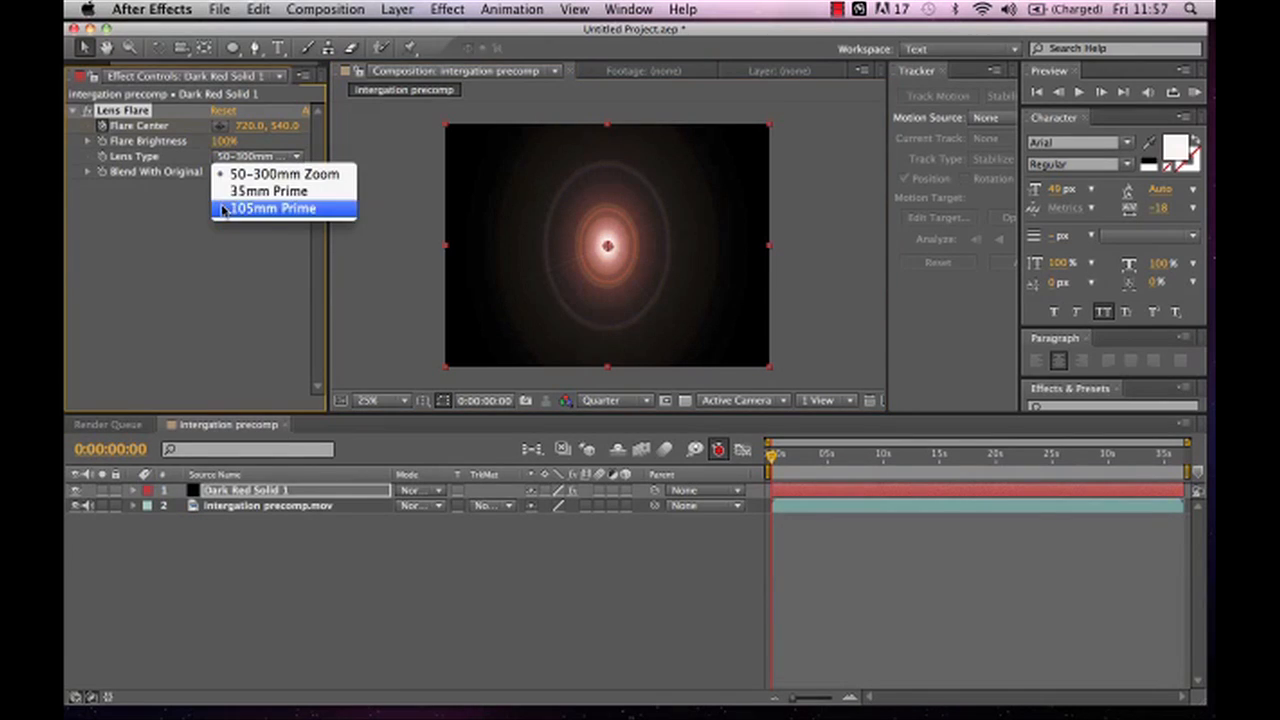
pyautogui.click(285, 212)
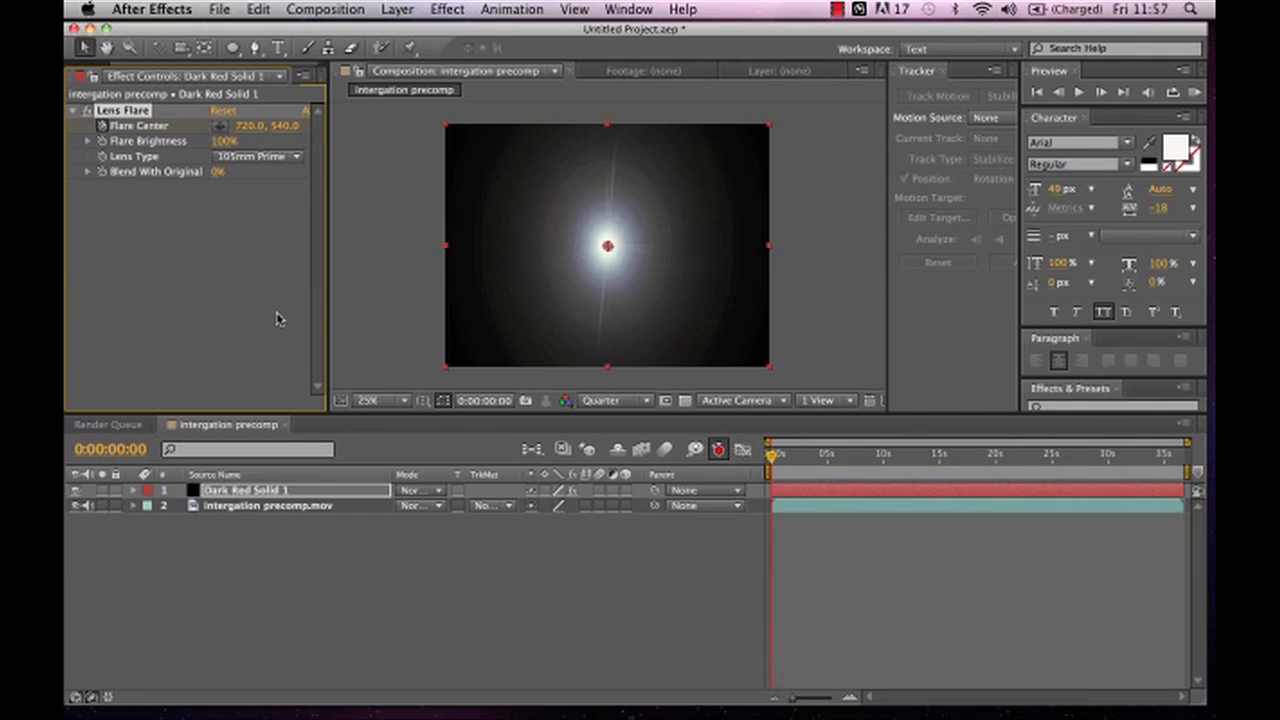
# Add a Curves effect to the solid and pull the shadow end of the RGB curve down slightly
pyautogui.click(447, 10)
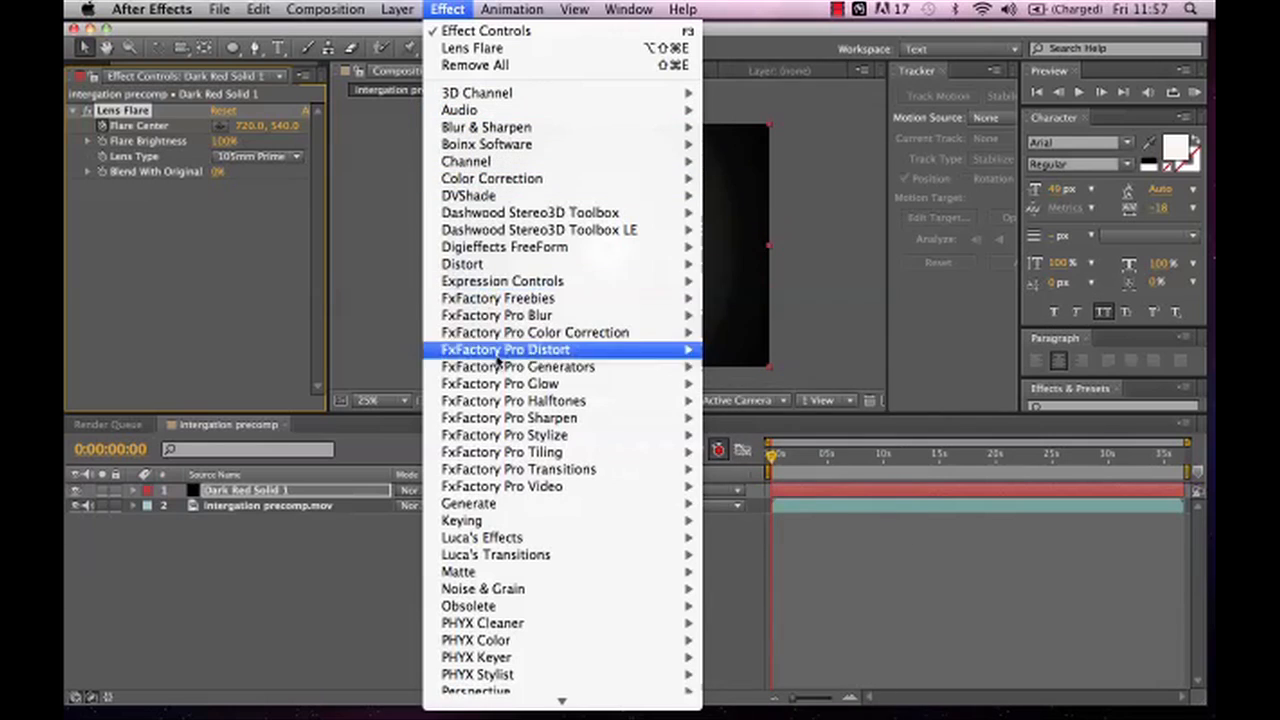
pyautogui.moveTo(495, 369)
pyautogui.moveTo(517, 182)
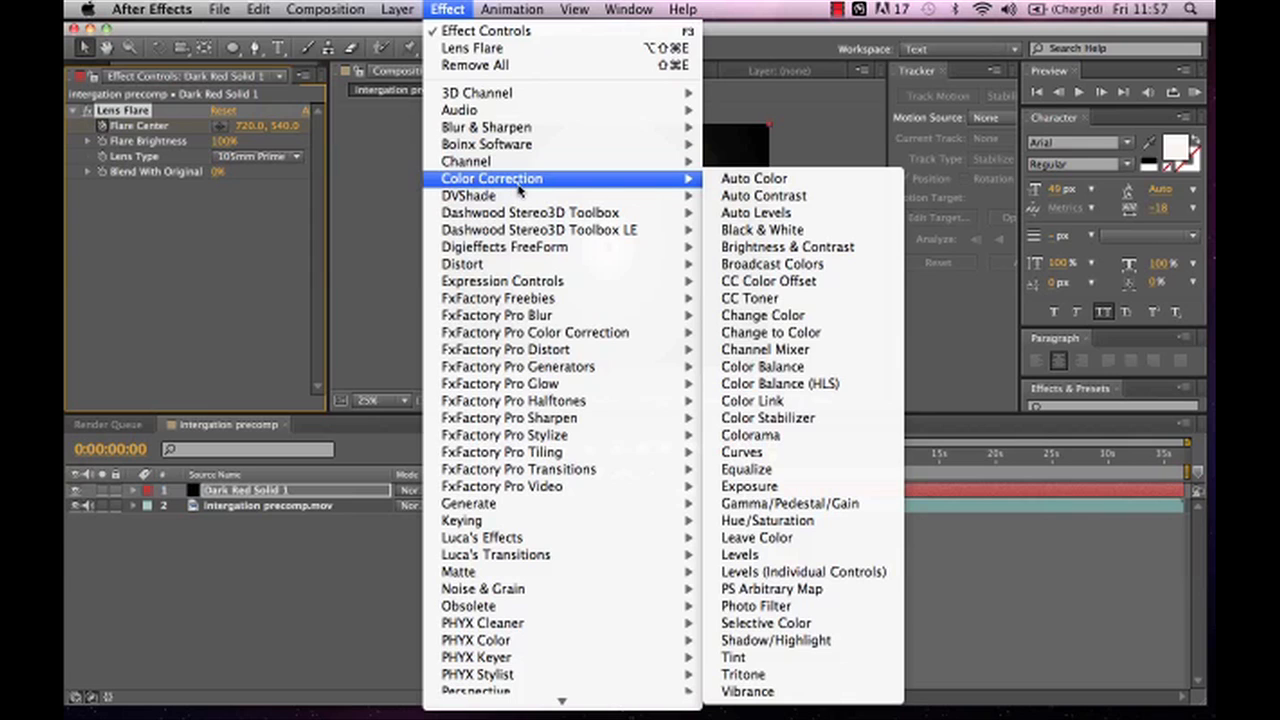
pyautogui.click(745, 455)
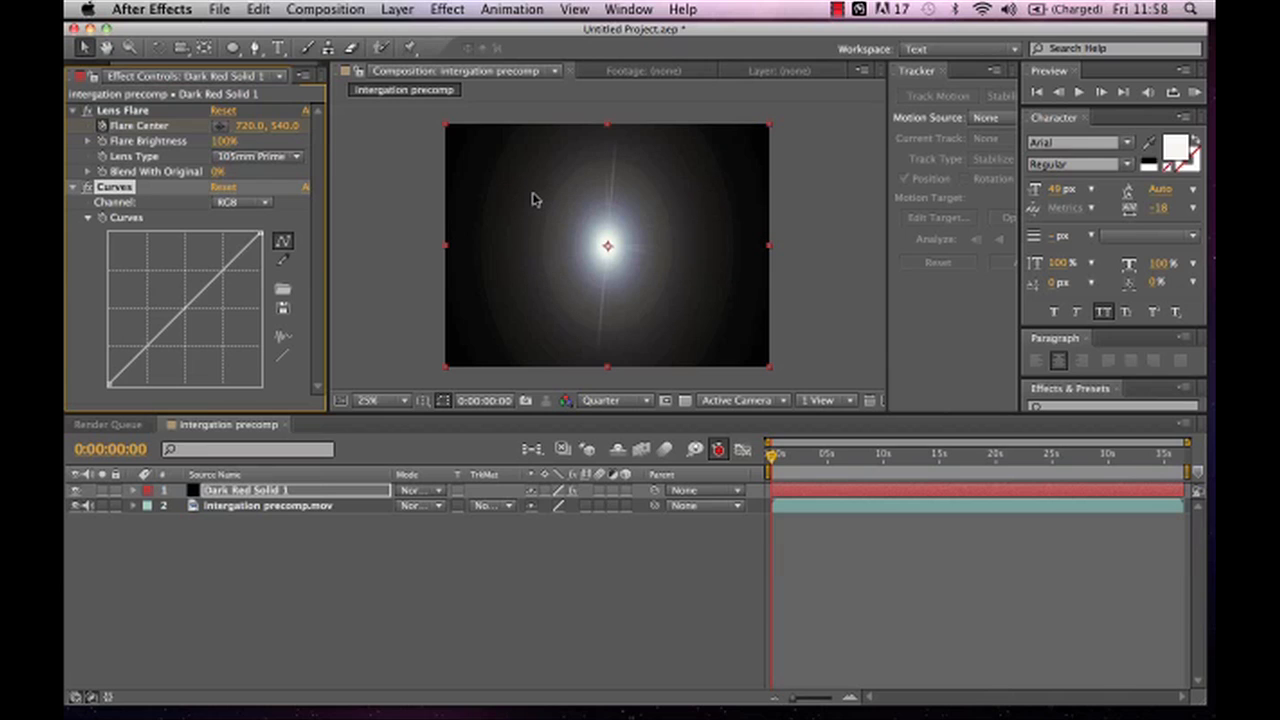
pyautogui.click(128, 365)
pyautogui.moveTo(128, 370); pyautogui.dragTo(134, 376)
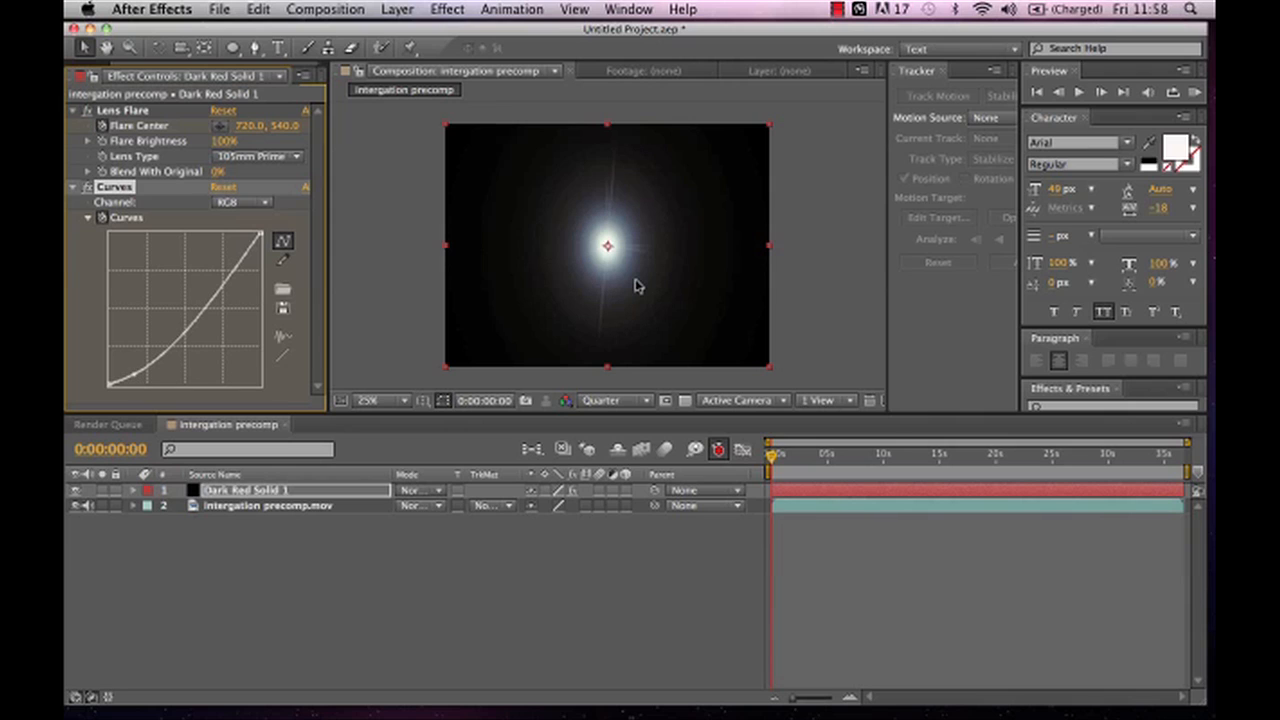
# Add a Hue/Saturation effect to the solid with Colorize enabled and Colorize Saturation set to 18
pyautogui.click(446, 10)
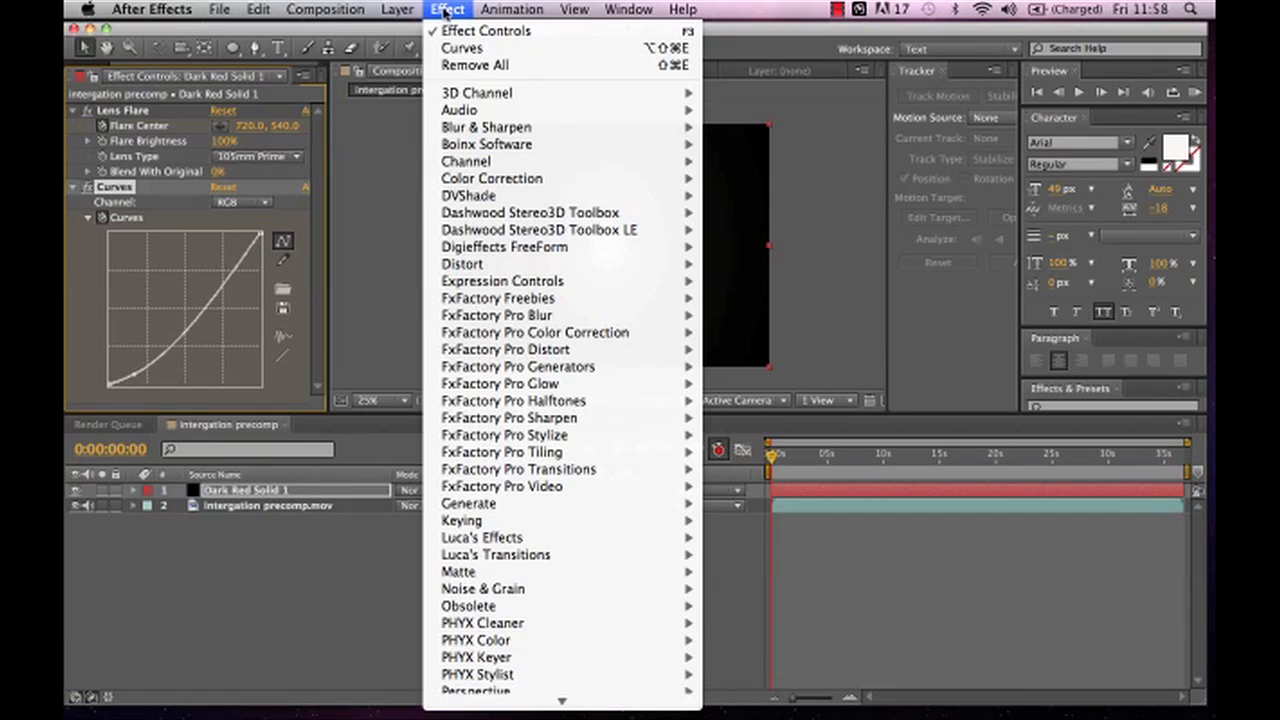
pyautogui.moveTo(508, 504)
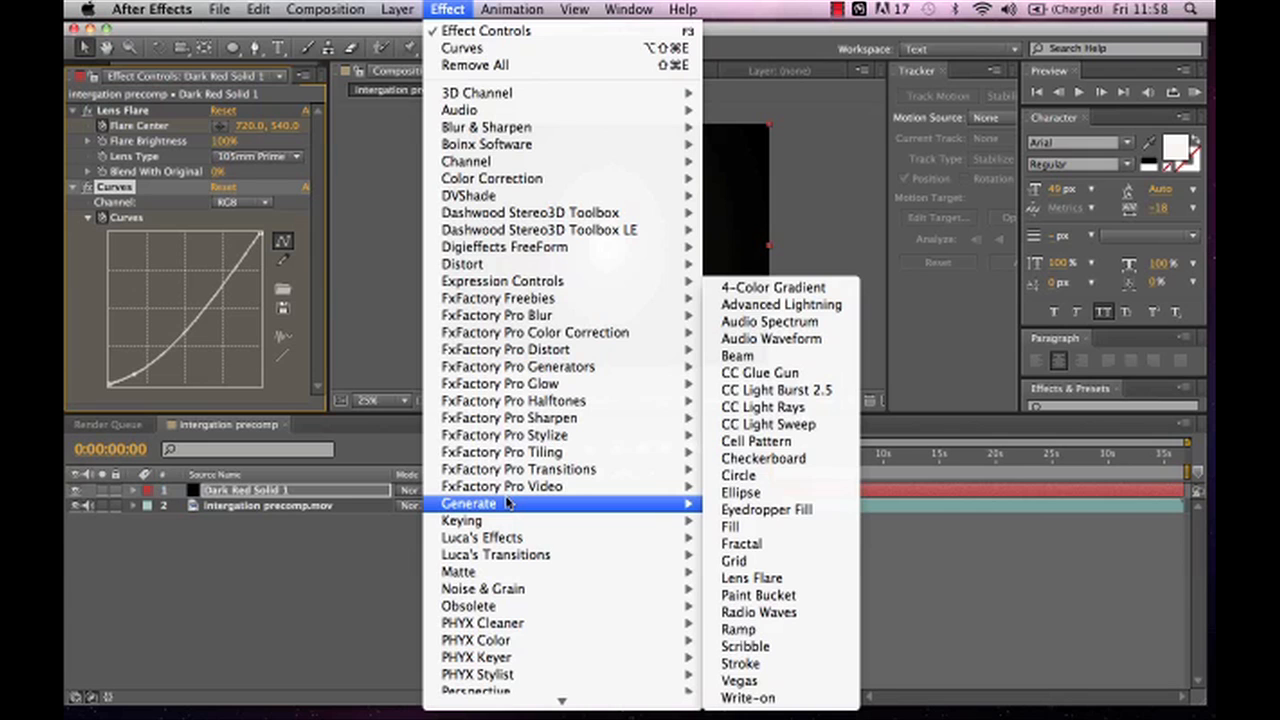
pyautogui.moveTo(545, 186)
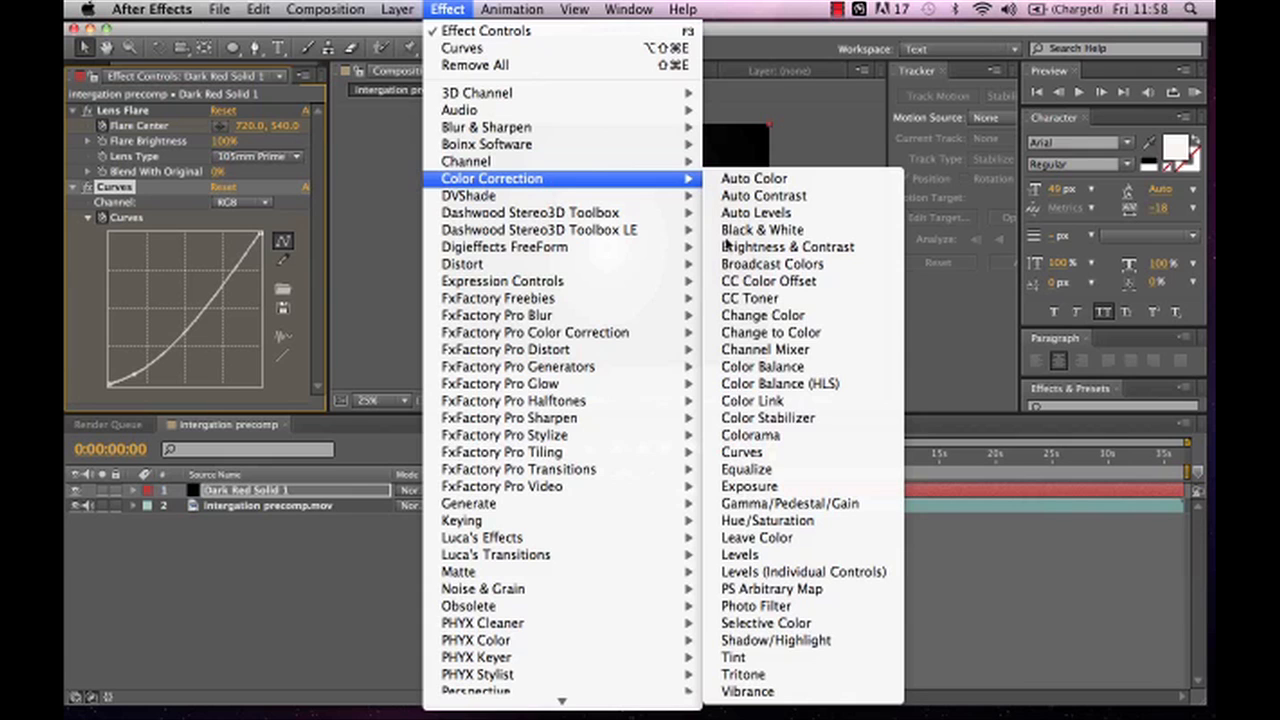
pyautogui.click(810, 526)
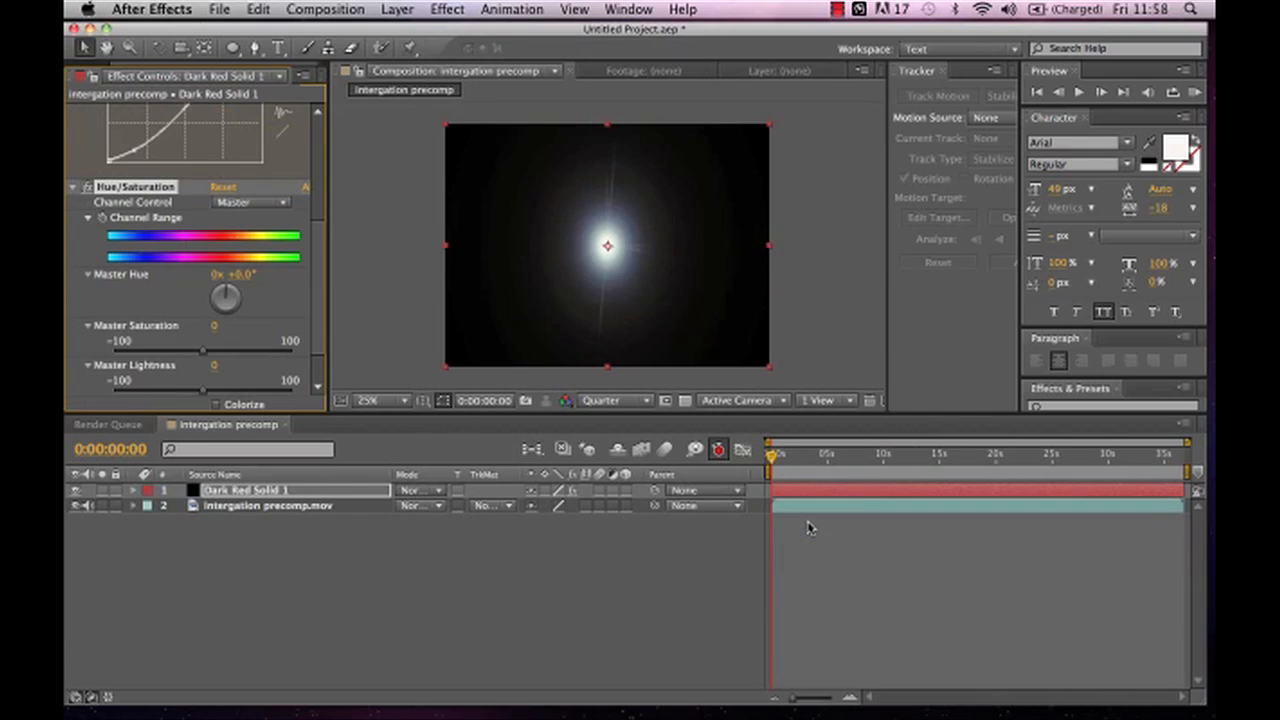
pyautogui.scroll(-2, 316, 297)
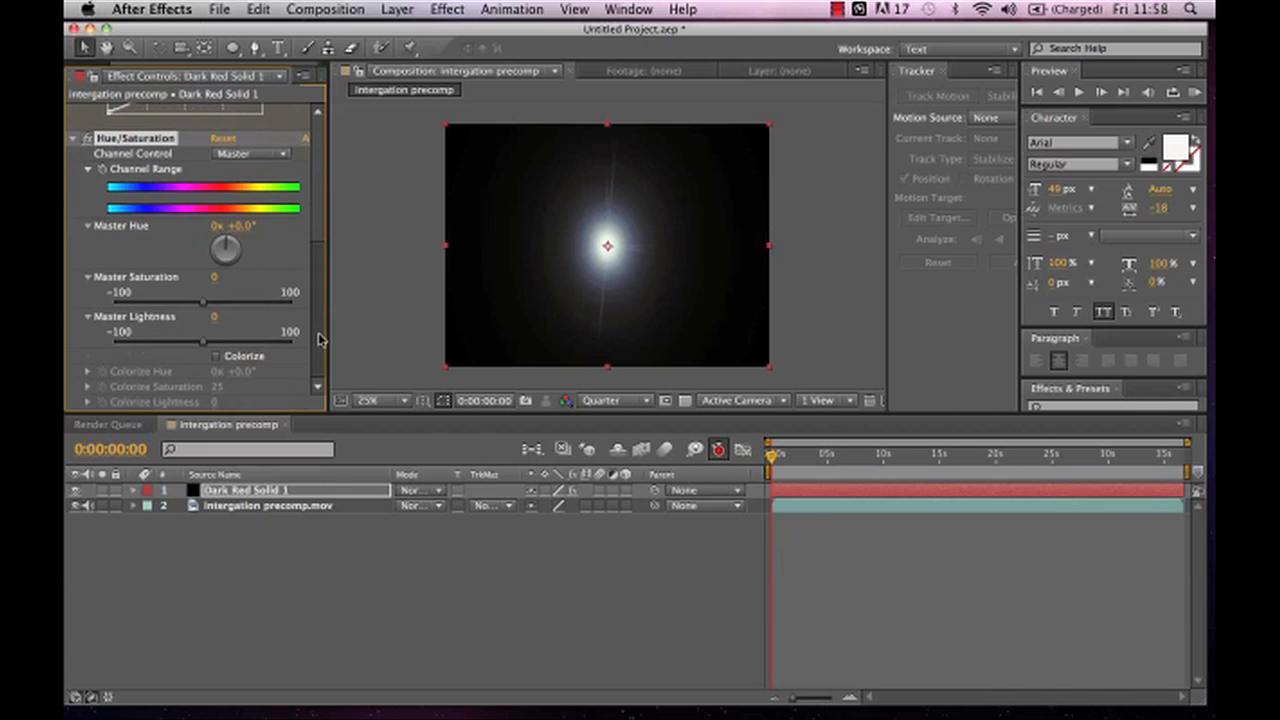
pyautogui.click(217, 357)
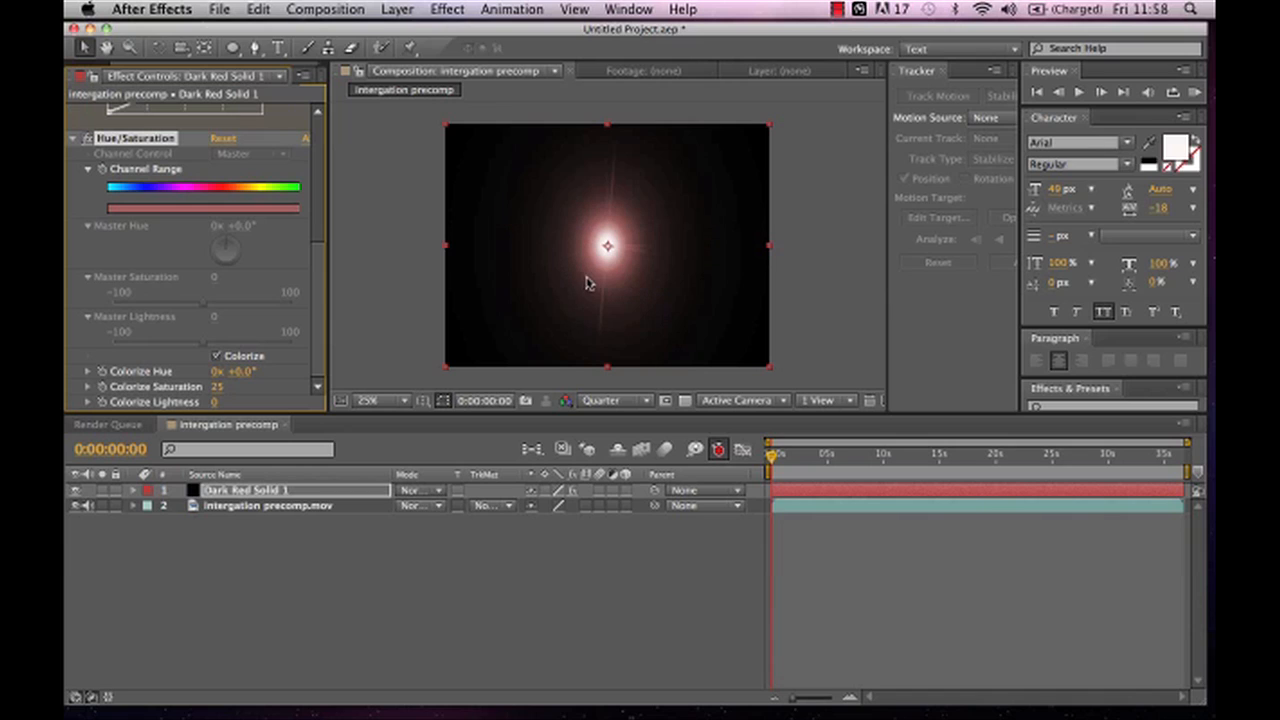
pyautogui.click(219, 386)
pyautogui.moveTo(217, 386); pyautogui.dragTo(233, 402)
# Set the solid's blending mode to Screen and move the flare onto the central ceiling lamp, at about 724, 68
pyautogui.click(441, 496)
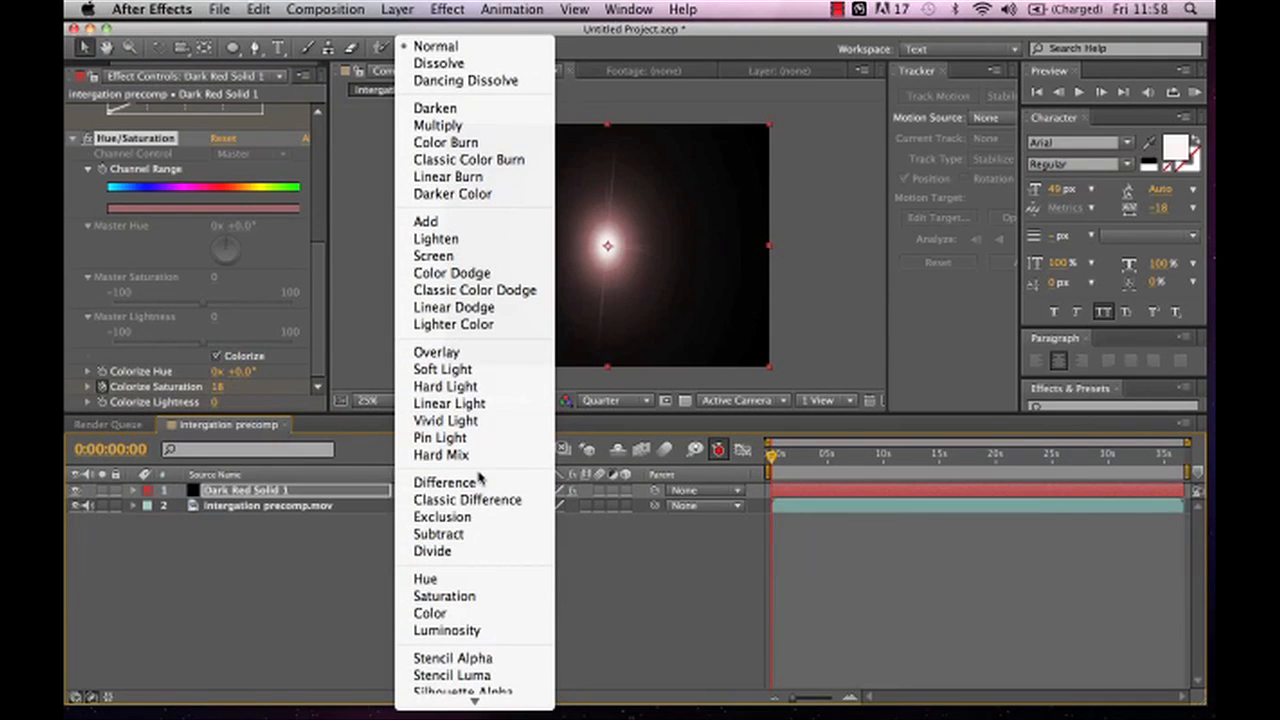
pyautogui.click(432, 255)
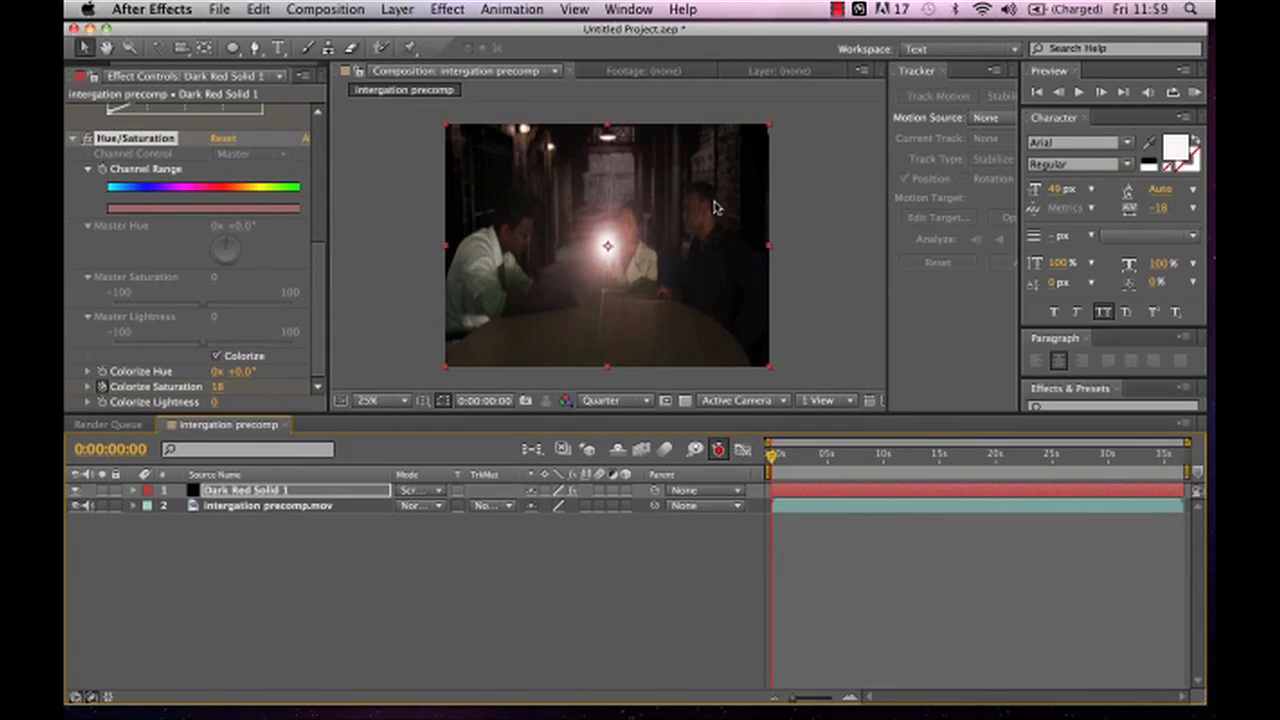
pyautogui.click(629, 309)
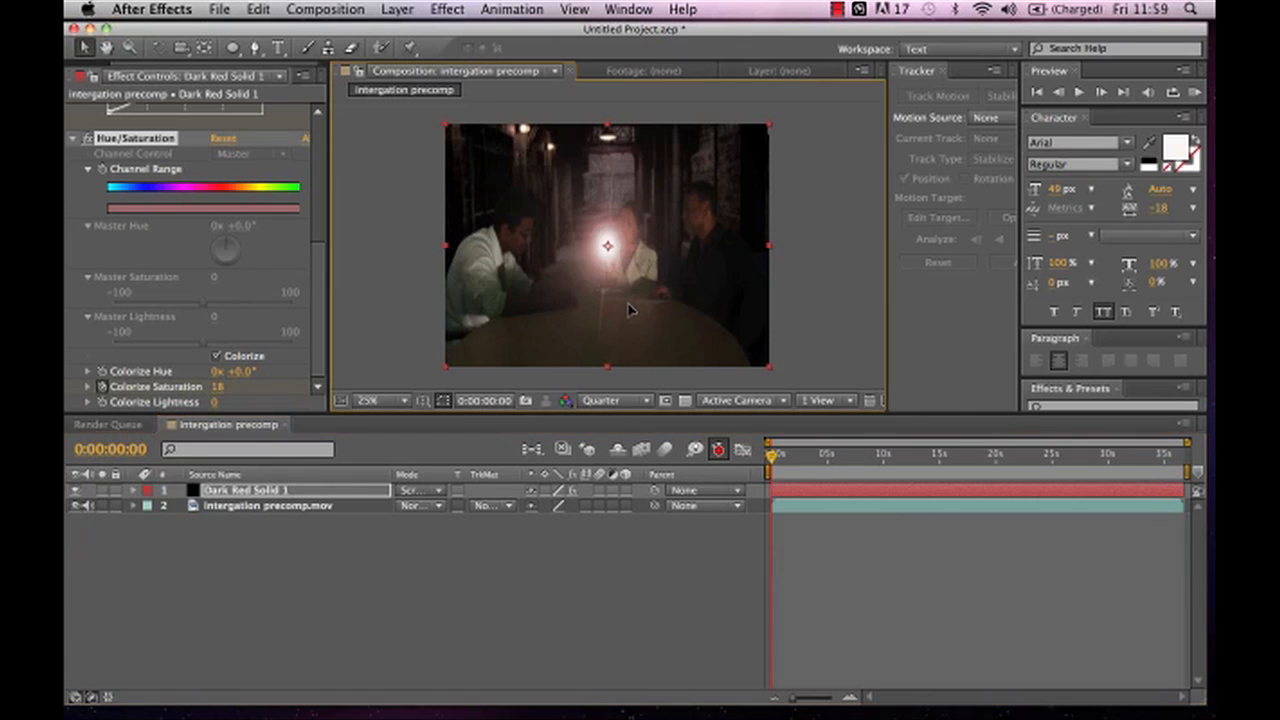
pyautogui.moveTo(629, 309); pyautogui.dragTo(629, 203)
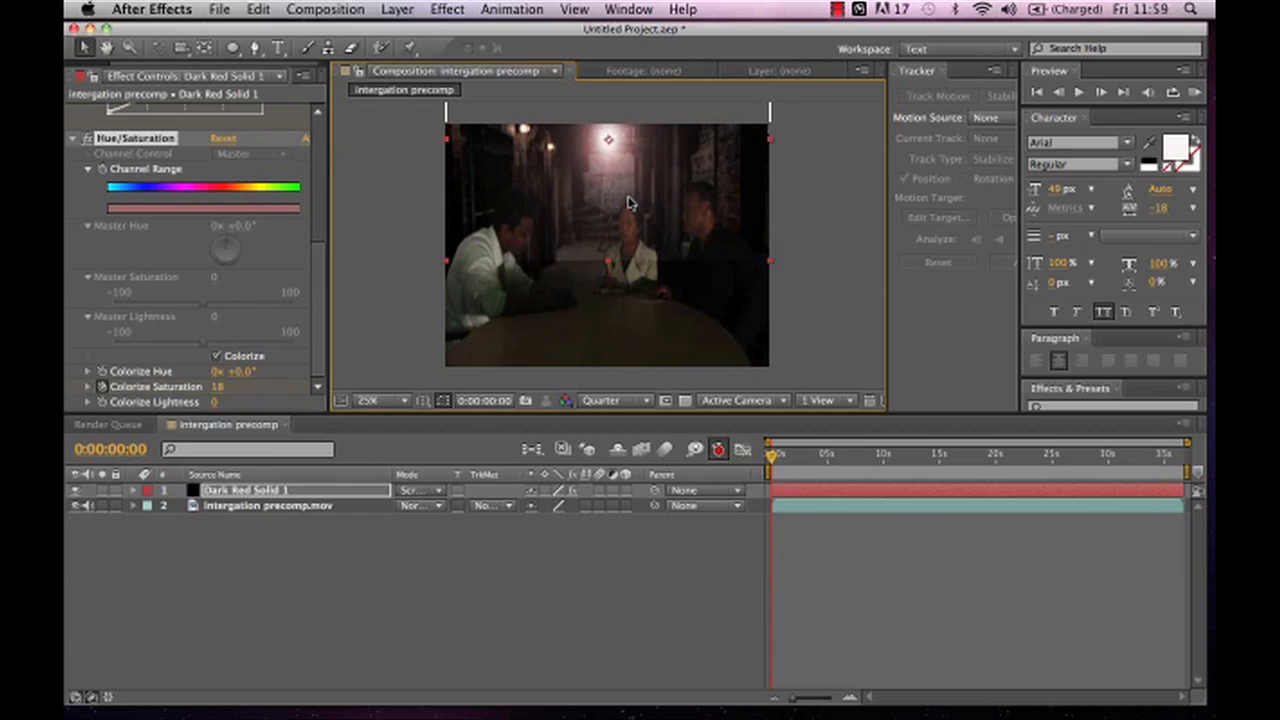
# Scale the flare solid down to 31% and deselect it
pyautogui.click(133, 490)
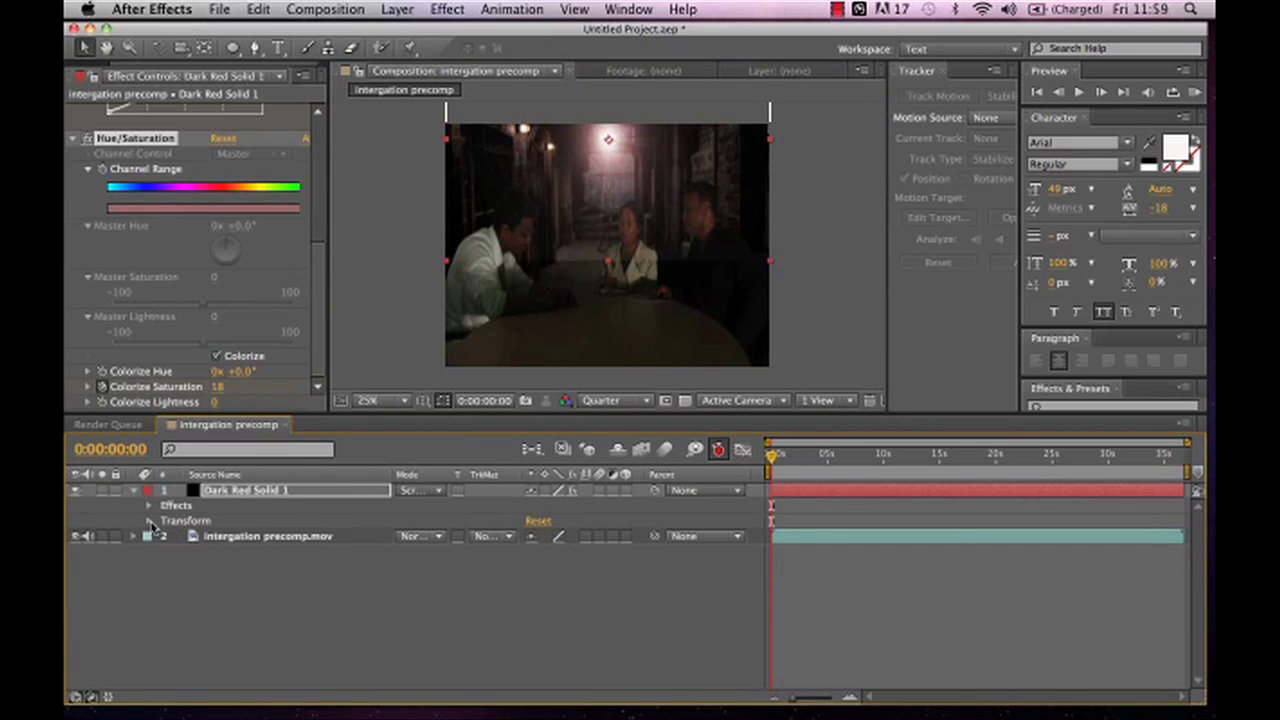
pyautogui.click(150, 521)
pyautogui.click(222, 567)
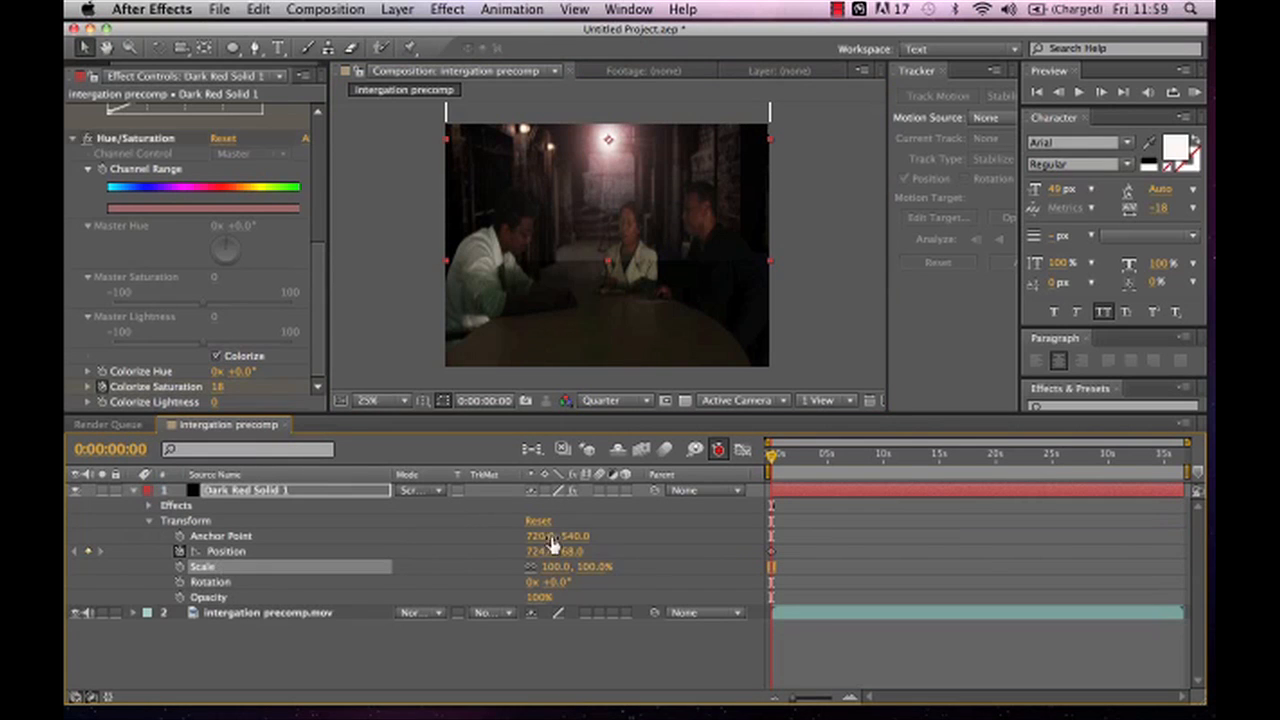
pyautogui.moveTo(591, 566); pyautogui.dragTo(530, 570)
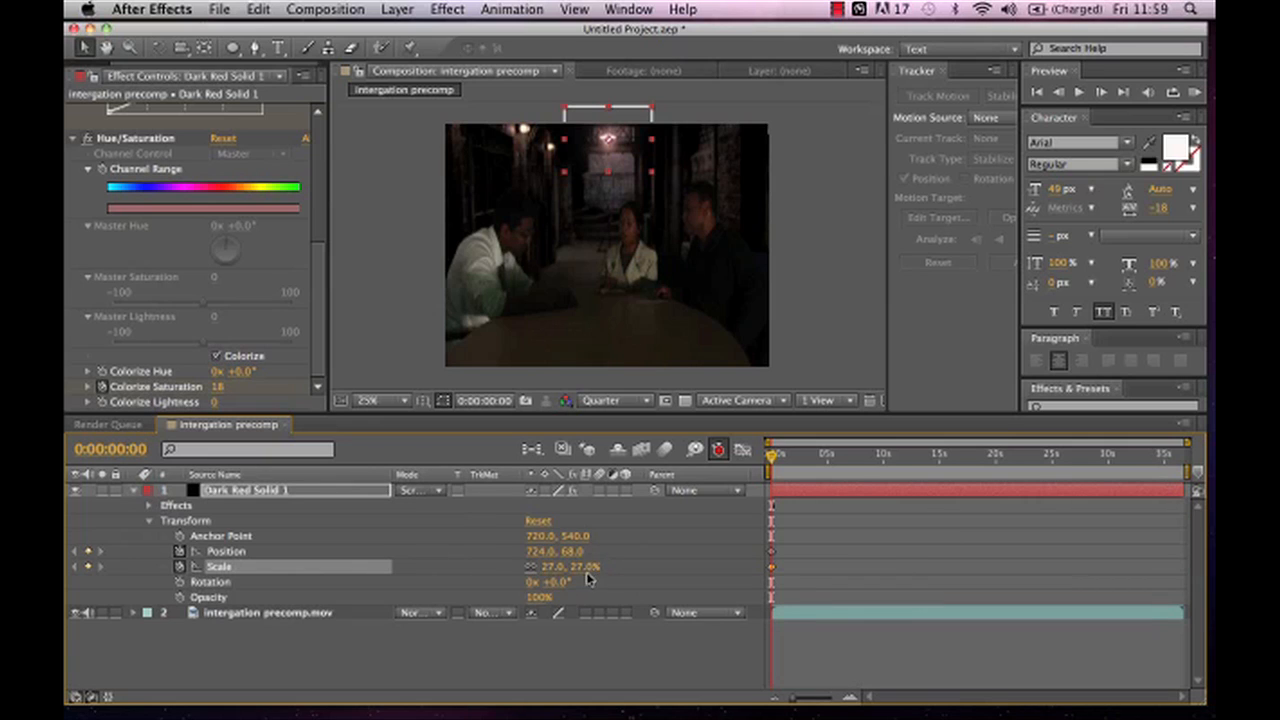
pyautogui.moveTo(586, 566); pyautogui.dragTo(590, 567)
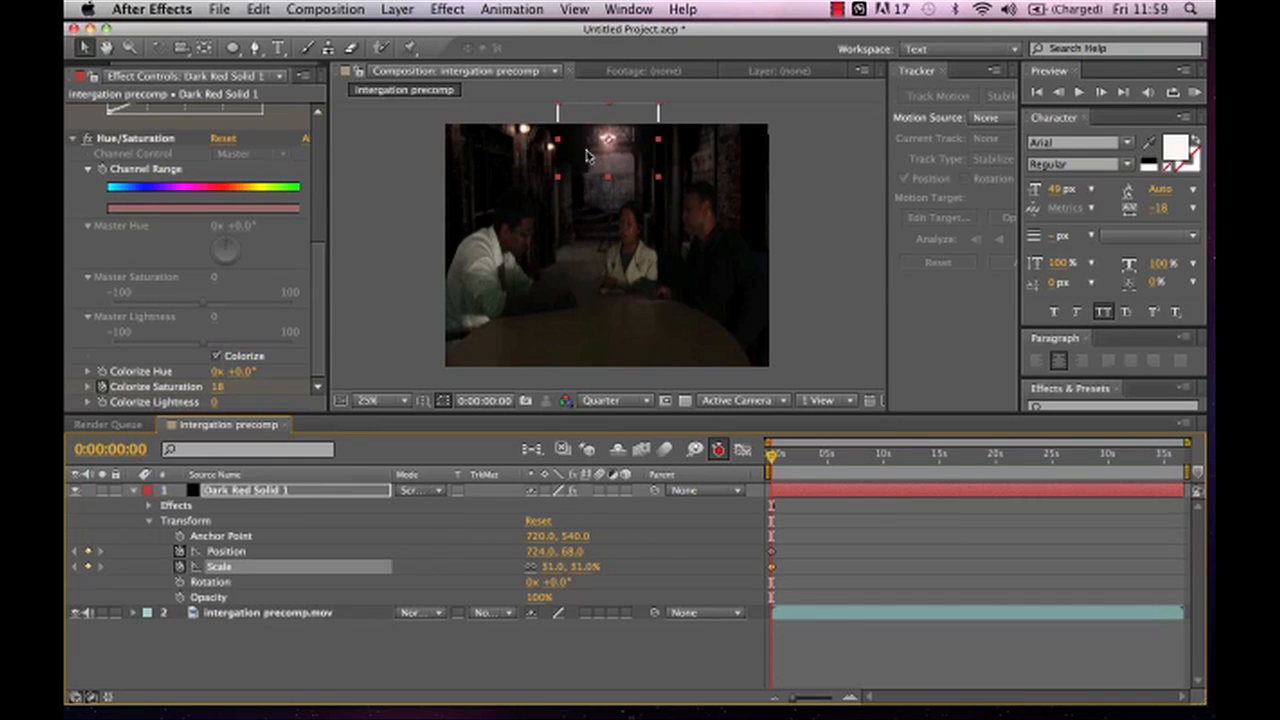
pyautogui.click(133, 494)
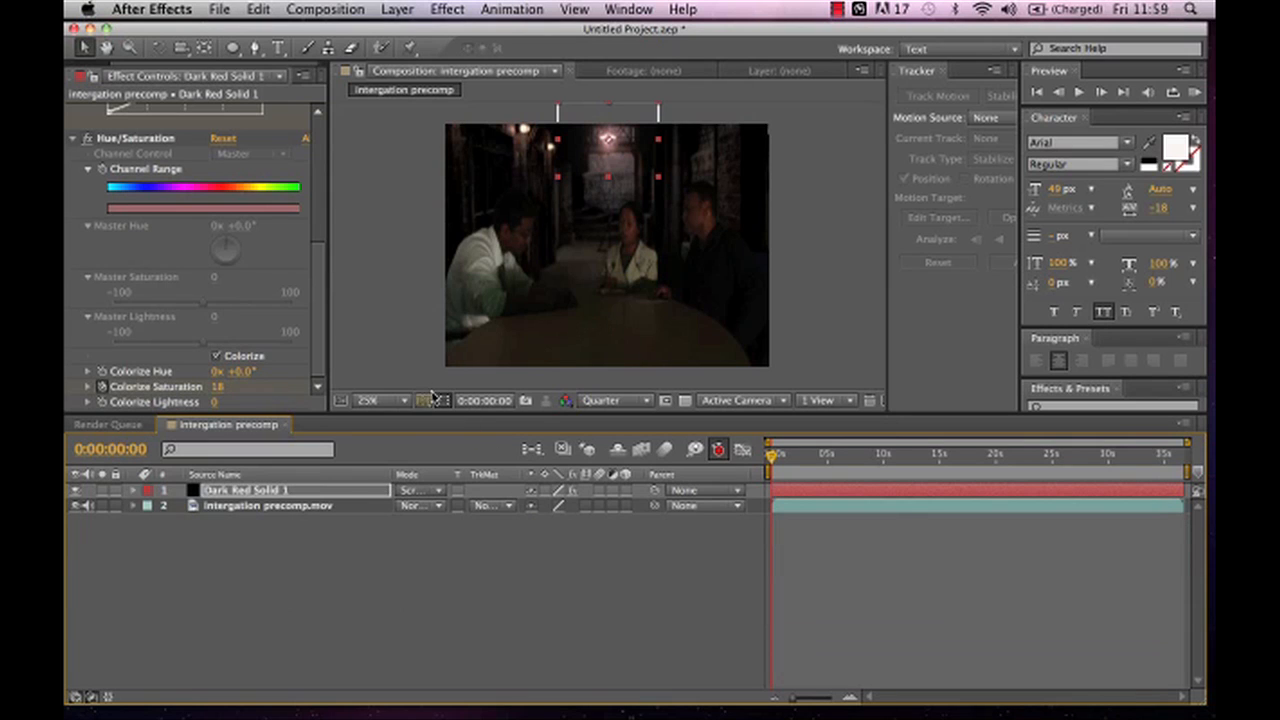
pyautogui.click(415, 355)
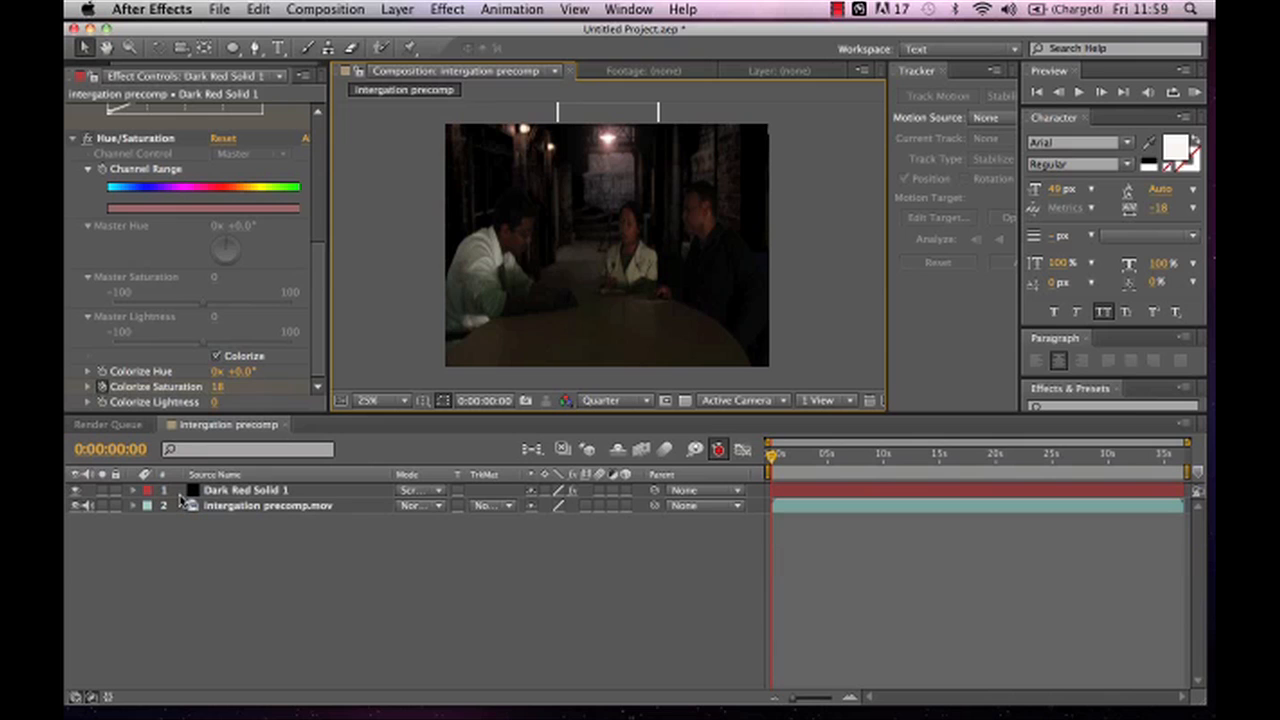
# Give the Dark Red Solid 1 layer's Opacity the expression wiggle(2,2000), and collapse the layer's properties
pyautogui.click(235, 491)
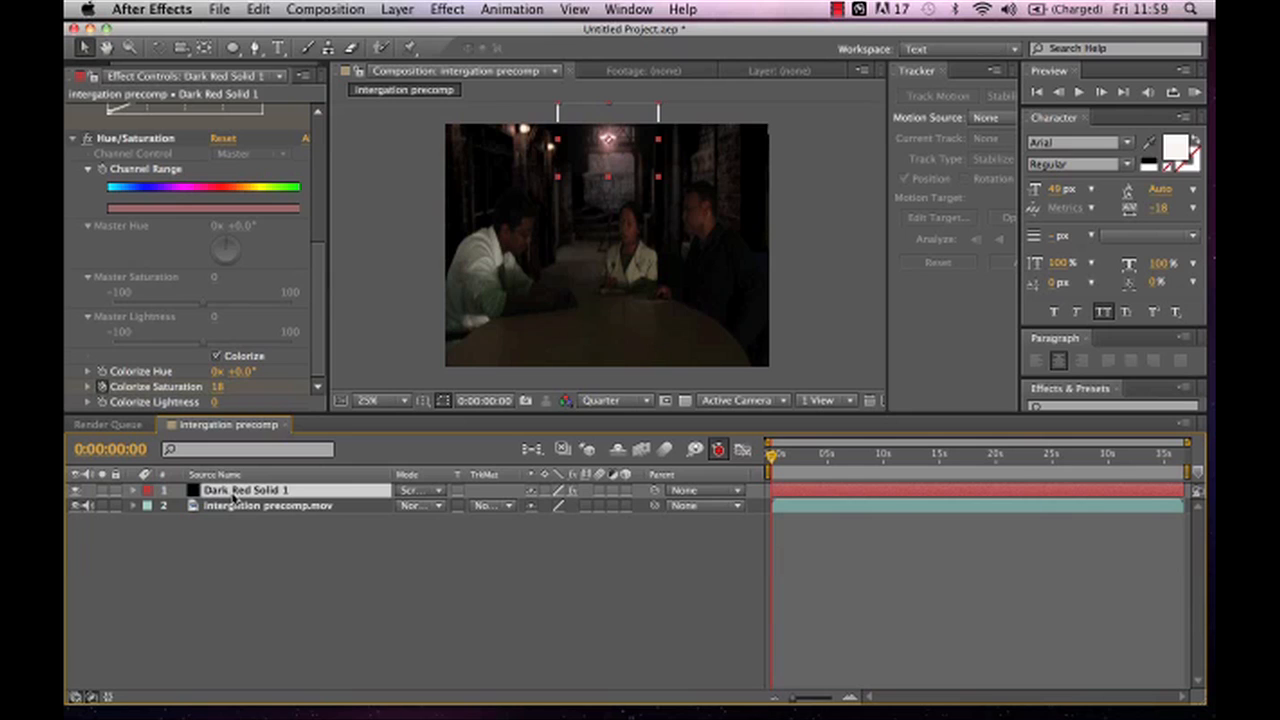
pyautogui.press('t')
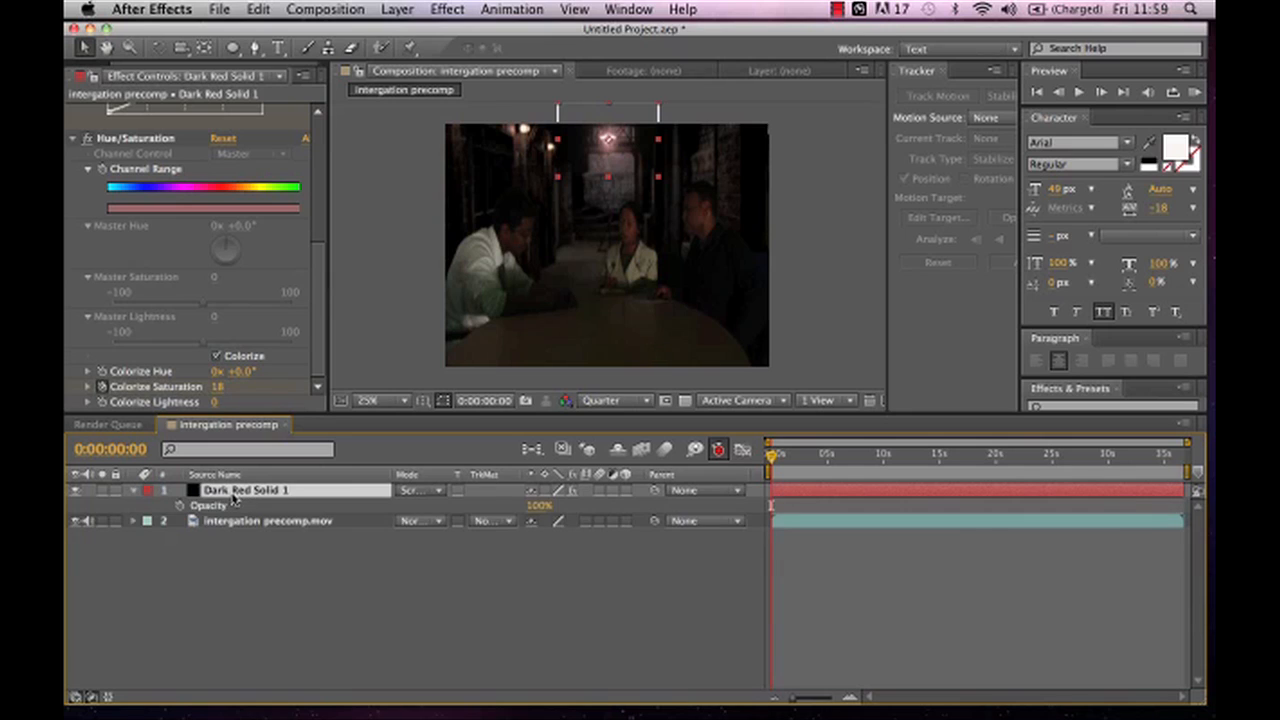
pyautogui.keyDown('alt'); pyautogui.click(183, 507); pyautogui.keyUp('alt')
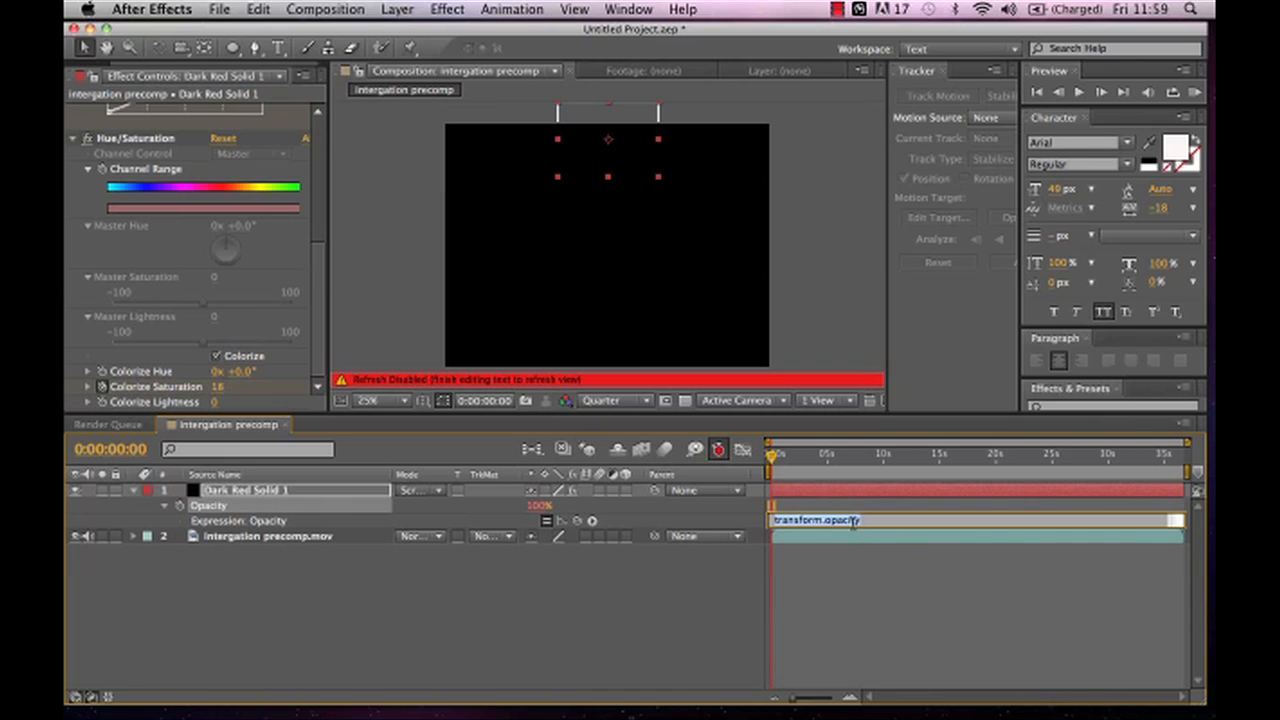
pyautogui.press('BackSpace')
pyautogui.write('wiggle(2,2000')
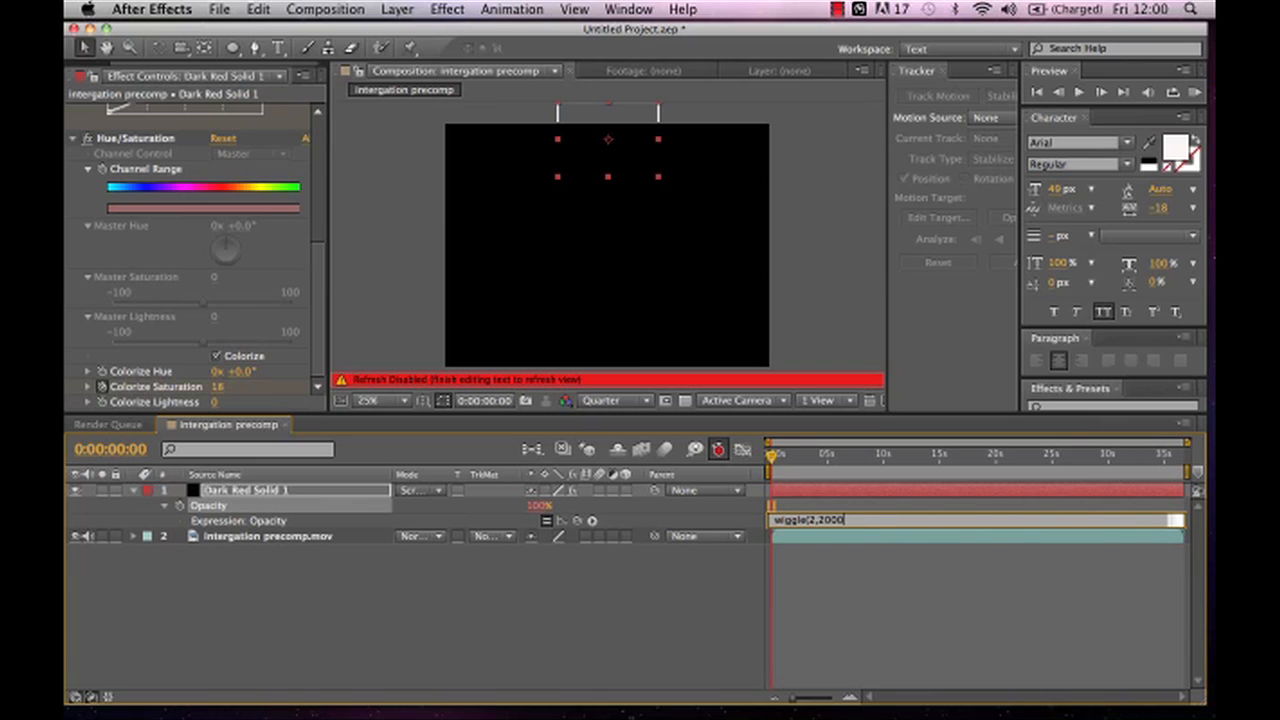
pyautogui.press('Return')
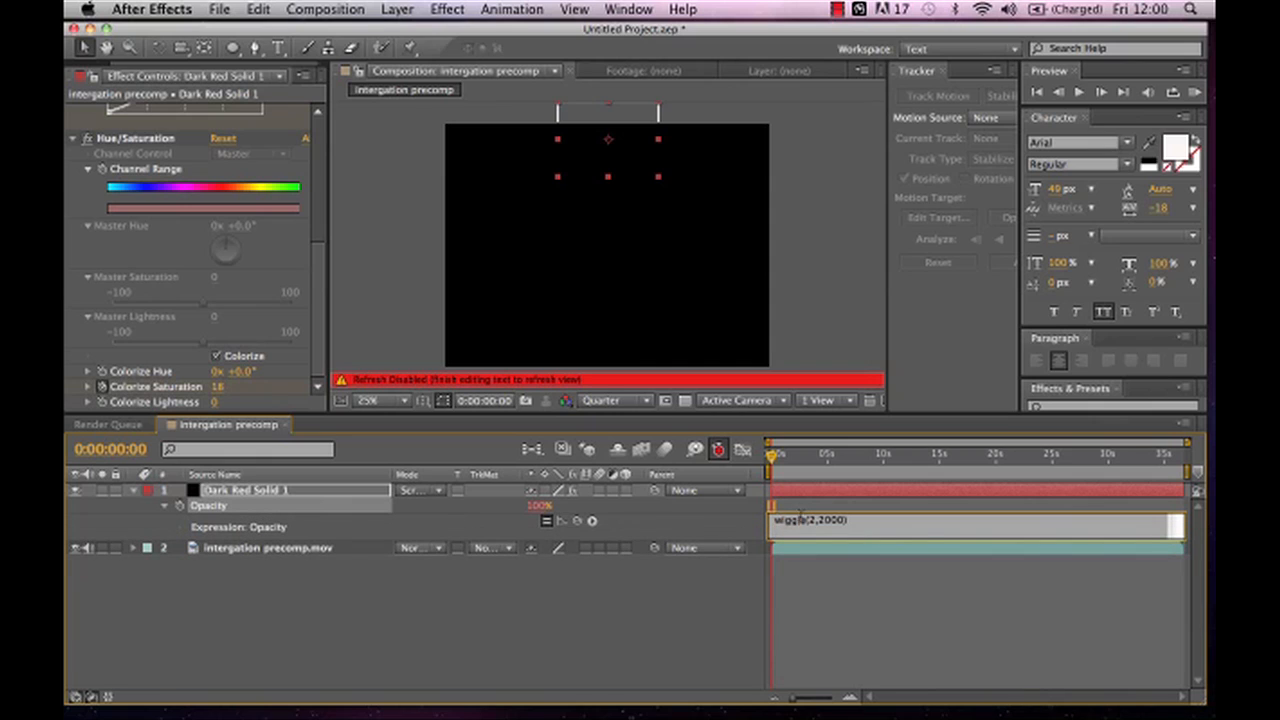
pyautogui.click(134, 493)
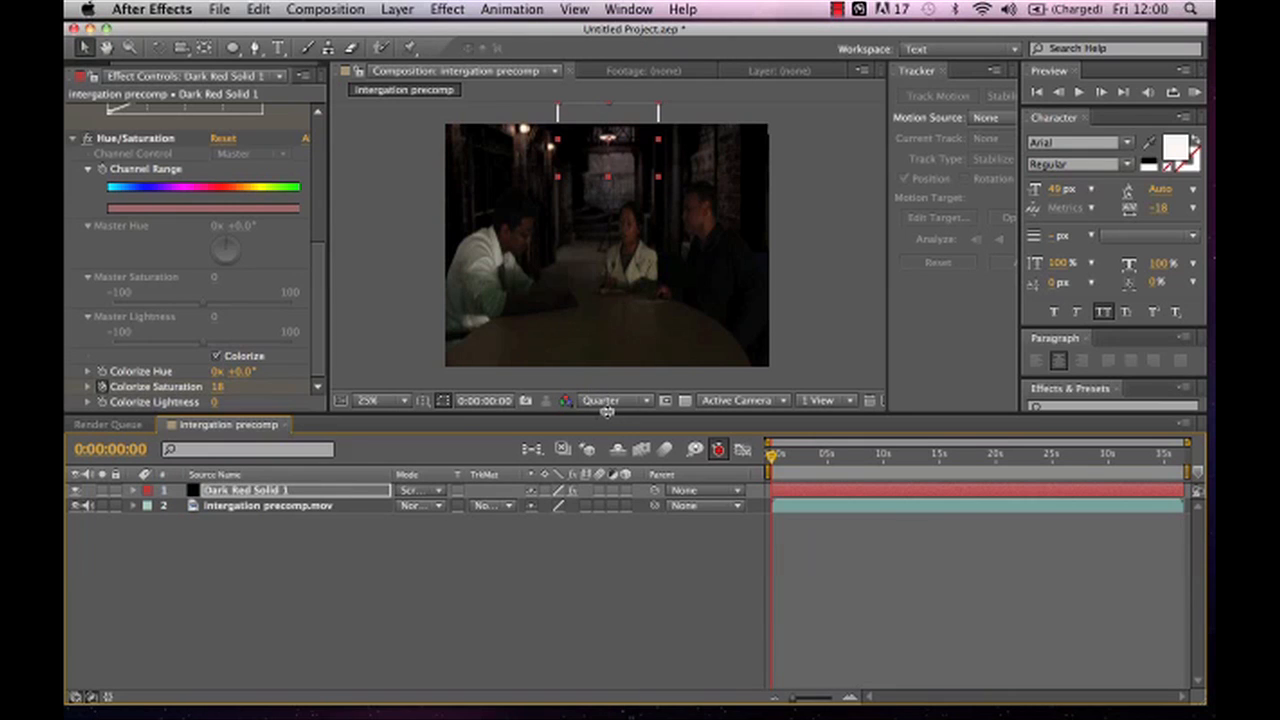
# Play the composition from the first frame to check the lamp flare's flicker, and return to the start
pyautogui.click(1037, 93)
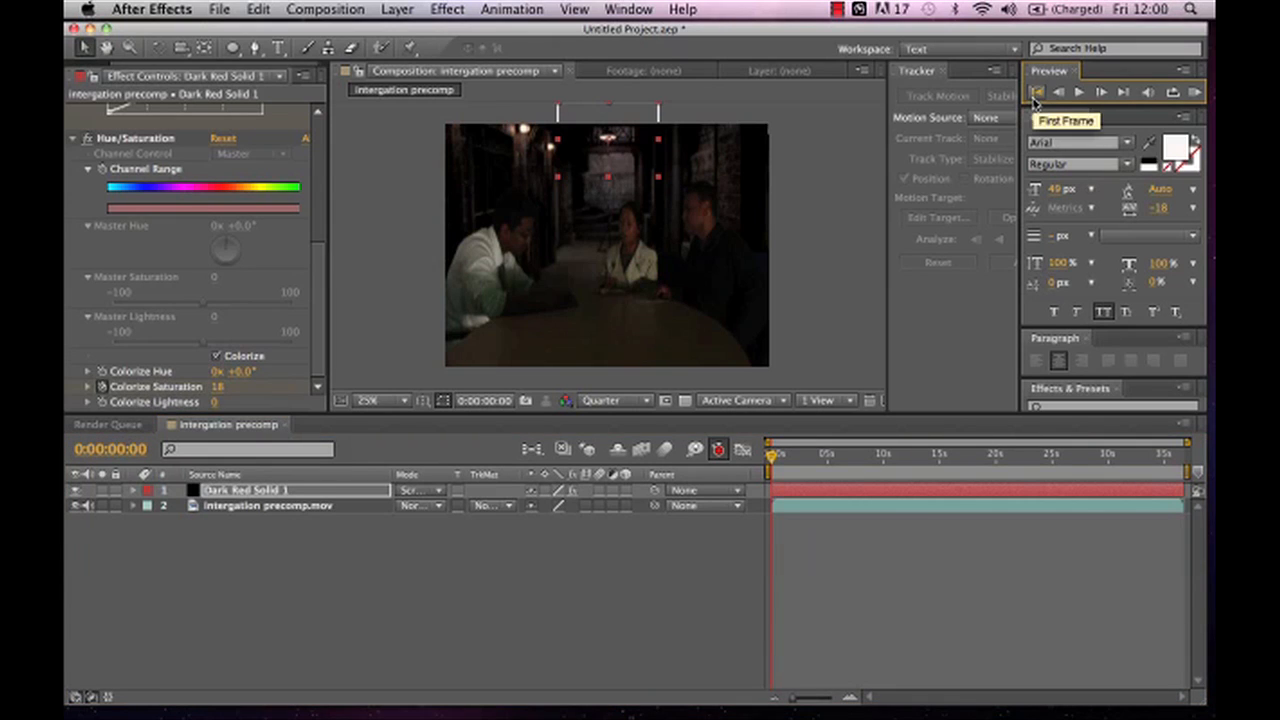
pyautogui.click(1081, 93)
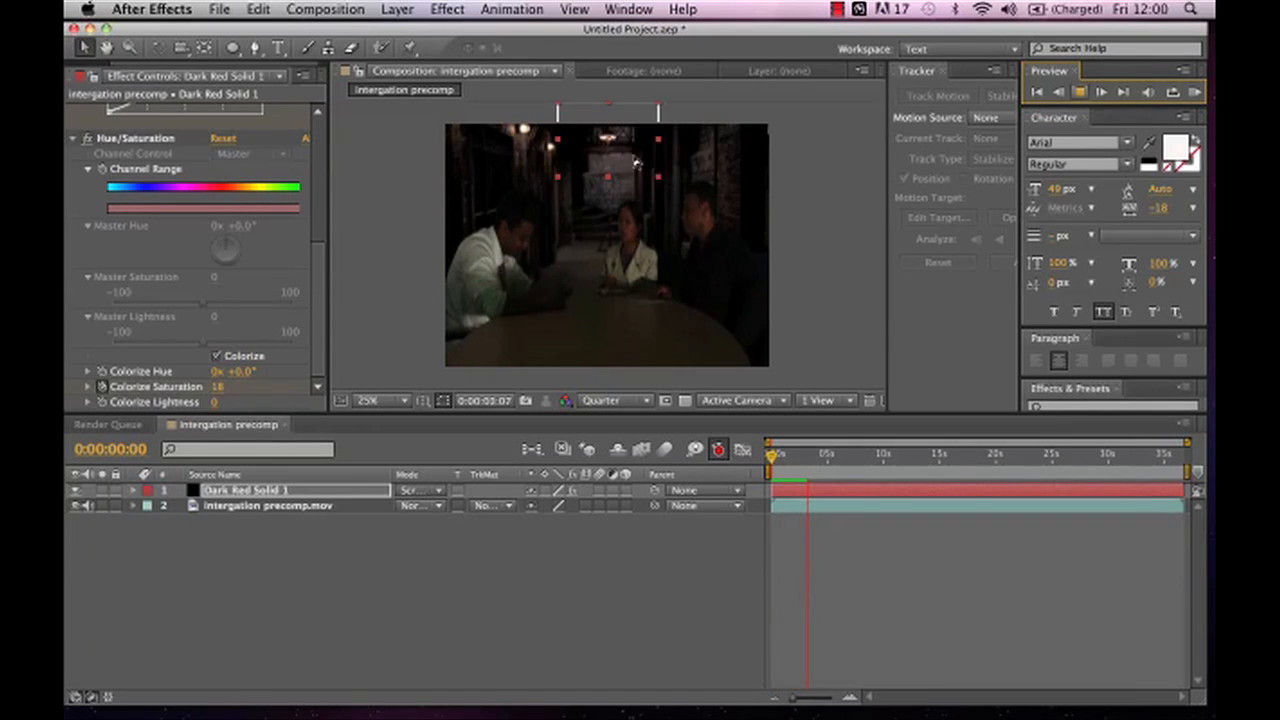
pyautogui.click(1080, 92)
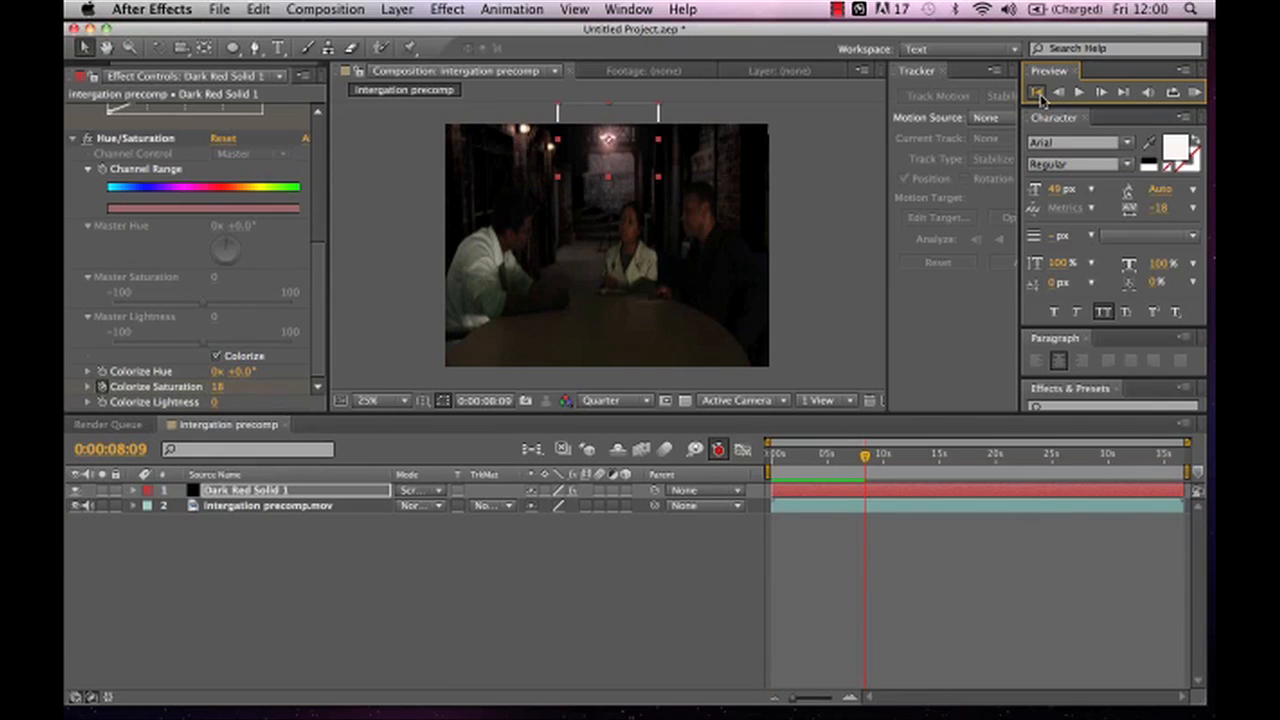
pyautogui.click(1037, 92)
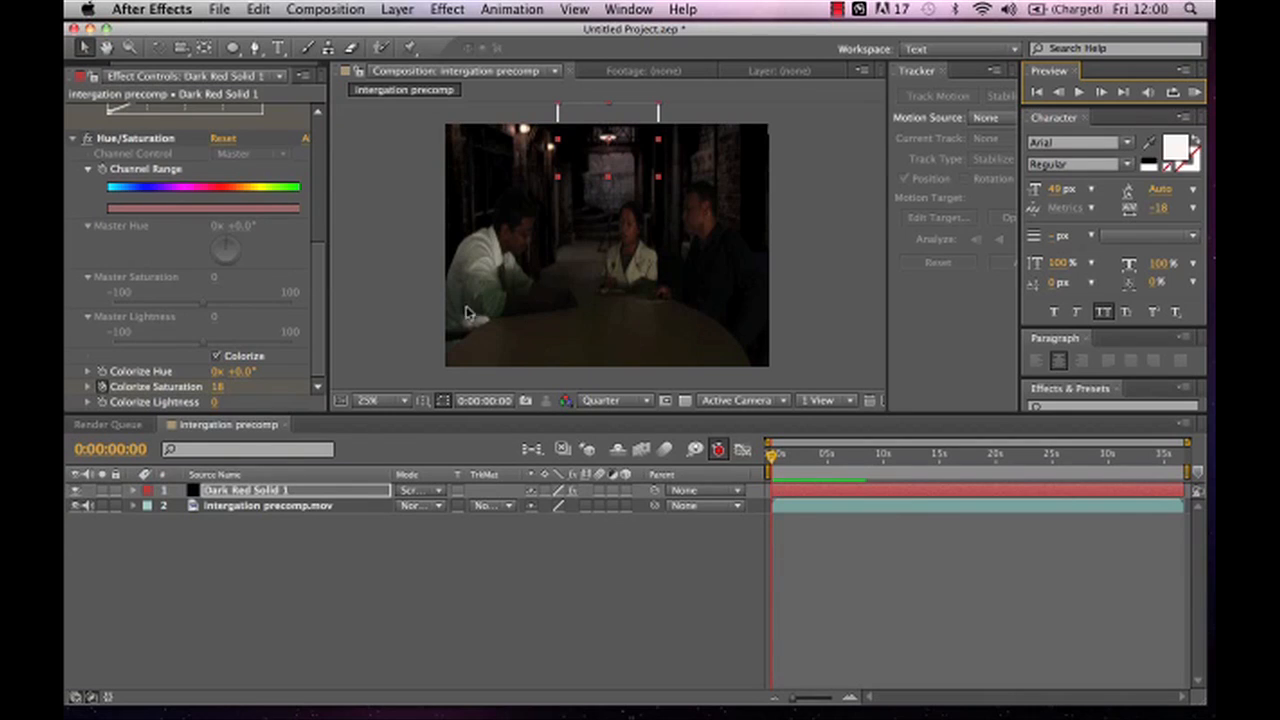
# Make the intergation precomp.mov layer 3D and add an Ambient light at 385% intensity in pale pink FDD9D9
pyautogui.click(277, 507)
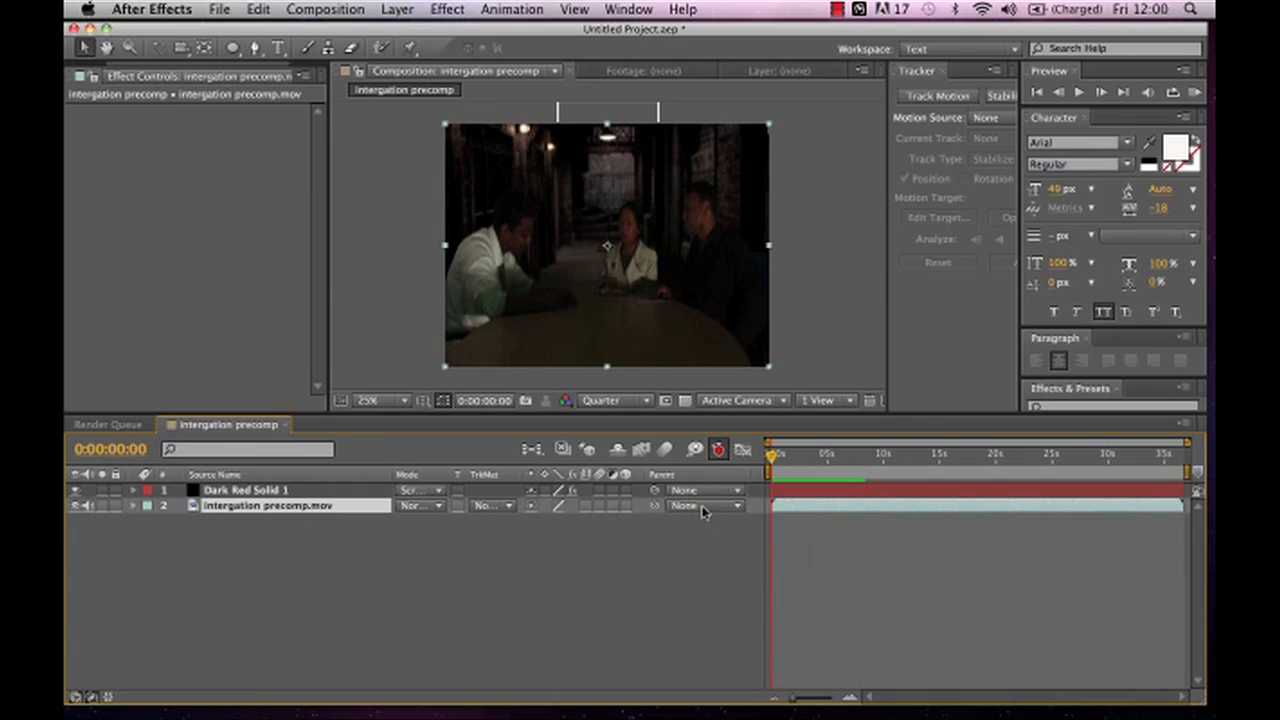
pyautogui.click(627, 507)
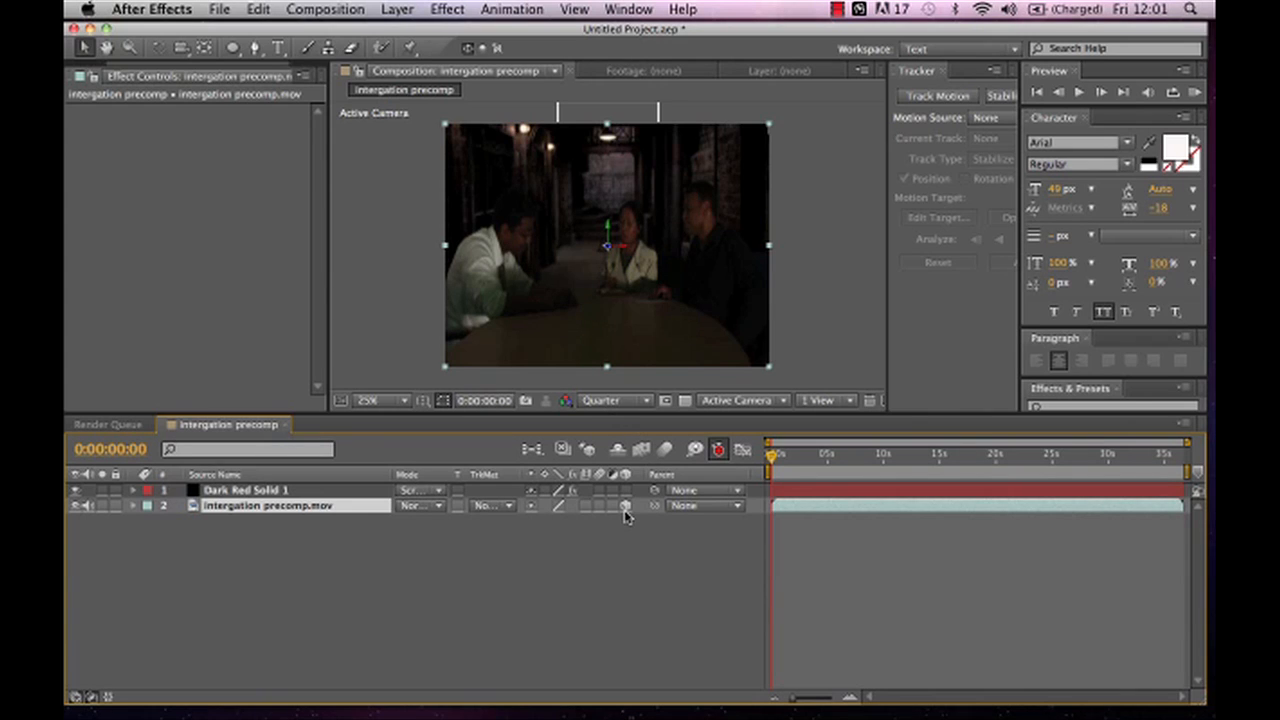
pyautogui.click(398, 10)
pyautogui.moveTo(405, 31)
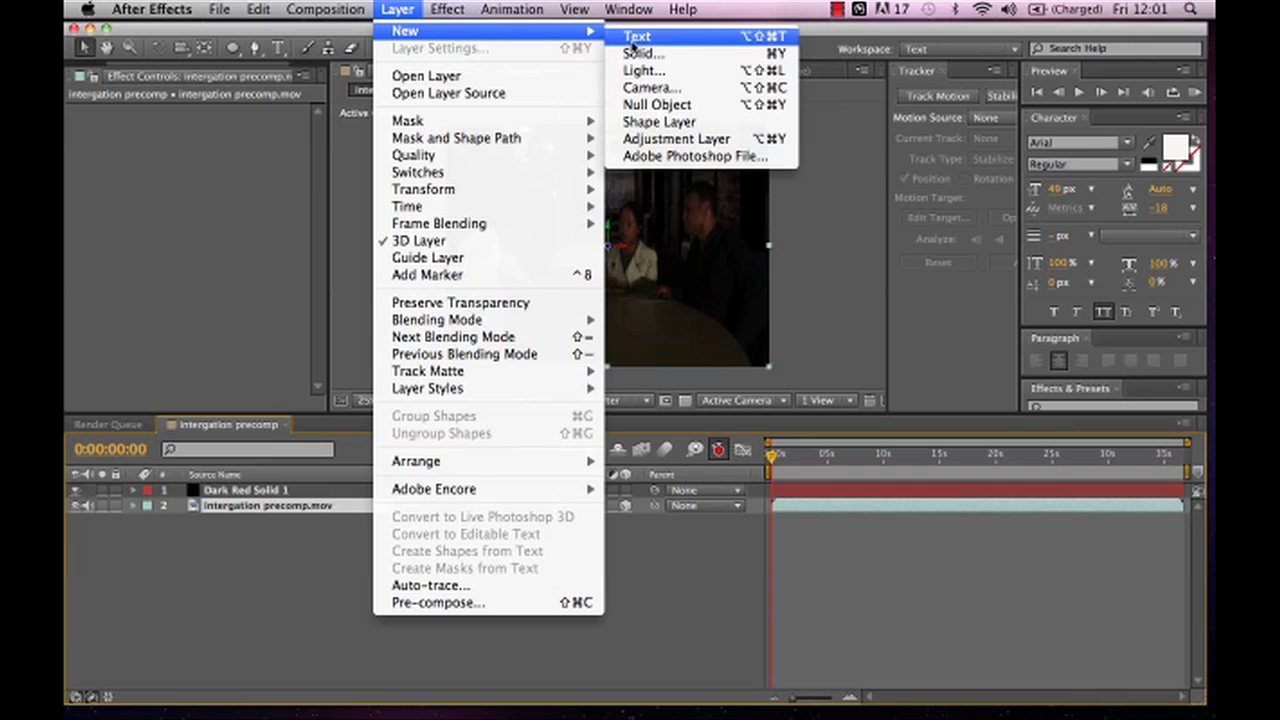
pyautogui.click(644, 79)
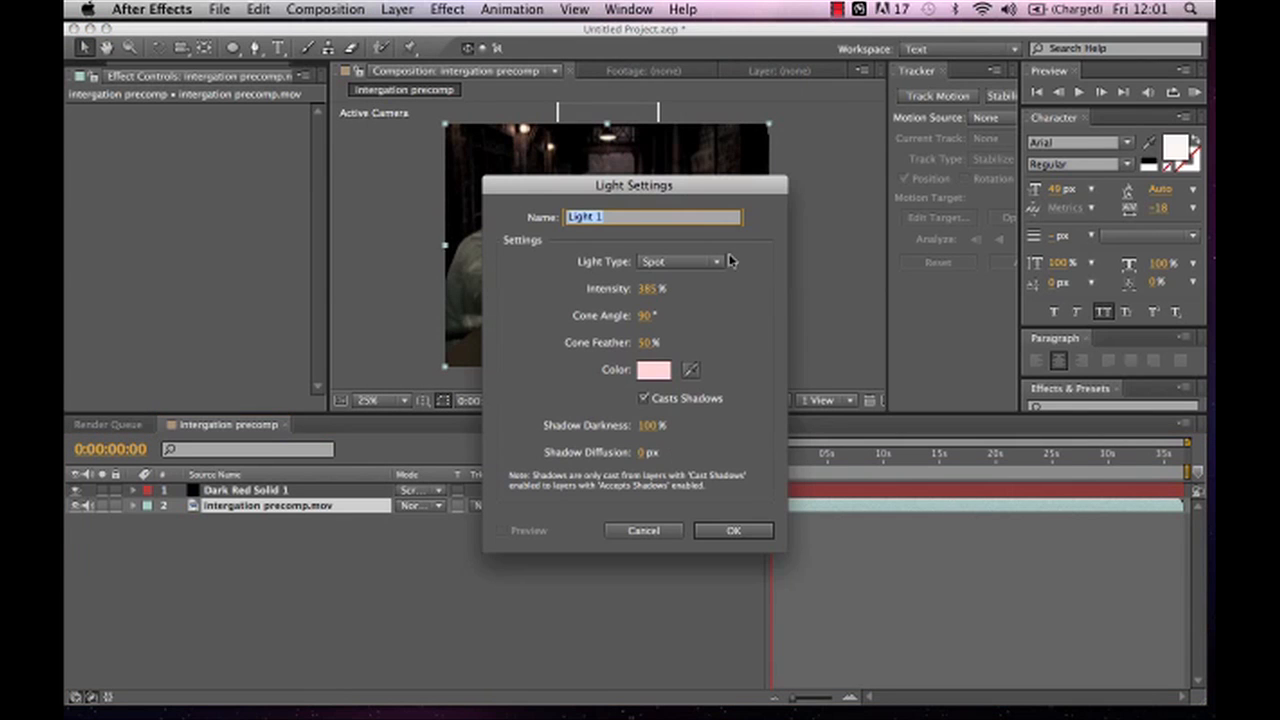
pyautogui.moveTo(743, 189); pyautogui.dragTo(1046, 218)
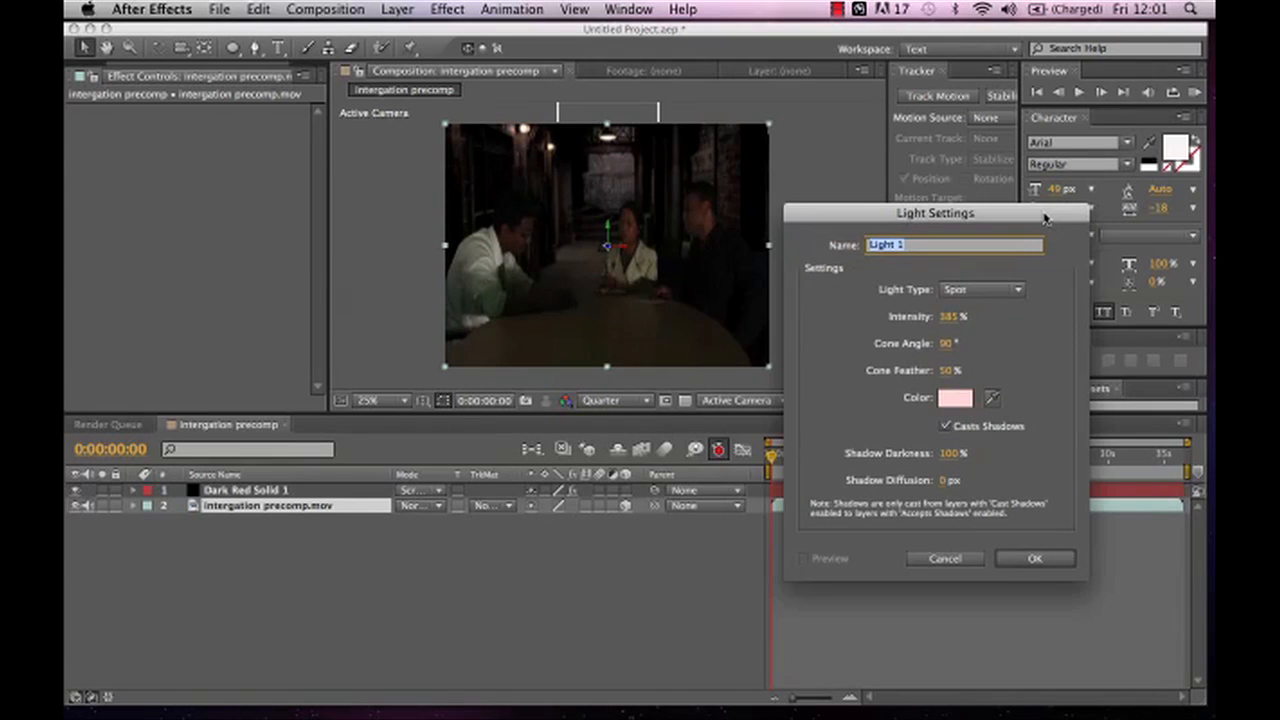
pyautogui.click(1015, 292)
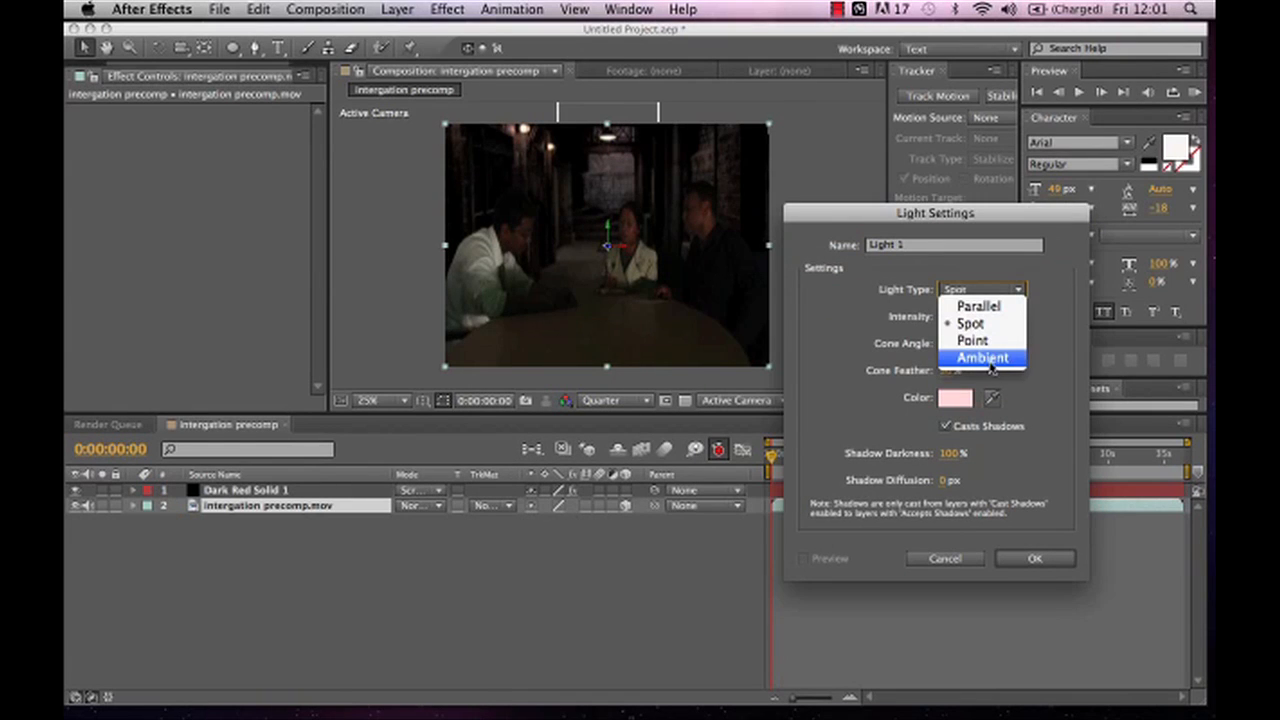
pyautogui.click(991, 362)
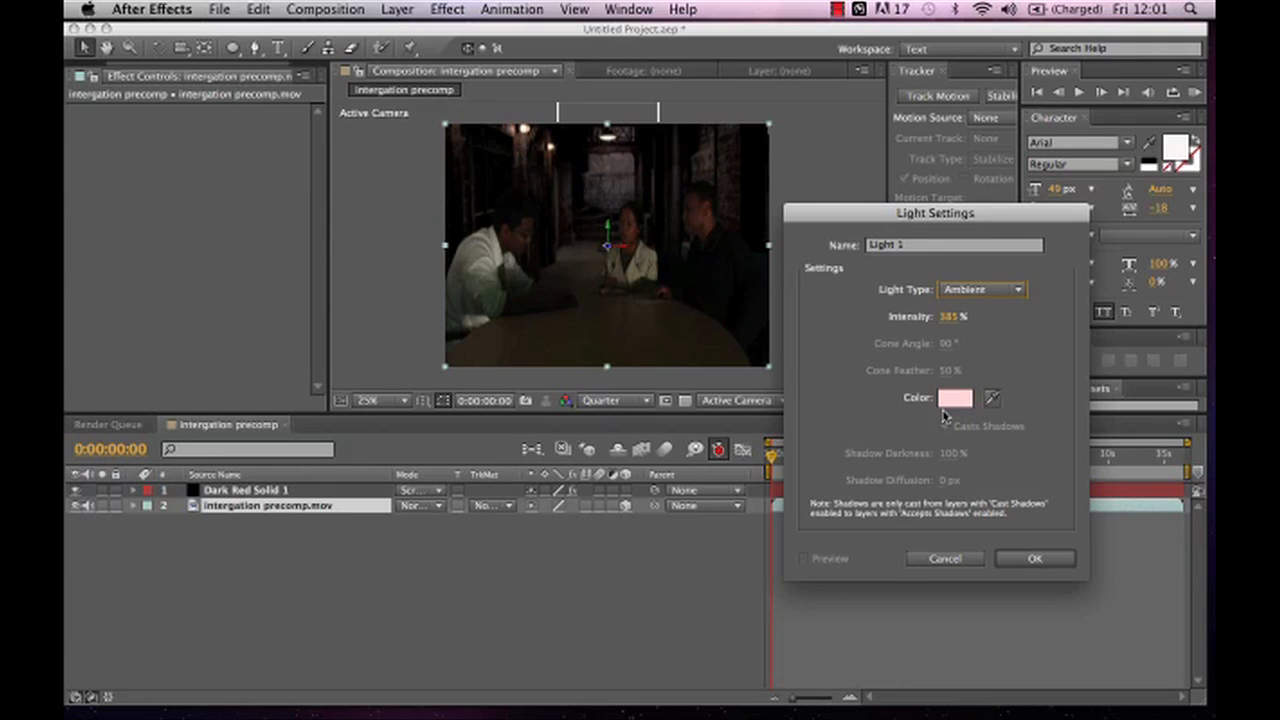
pyautogui.click(955, 400)
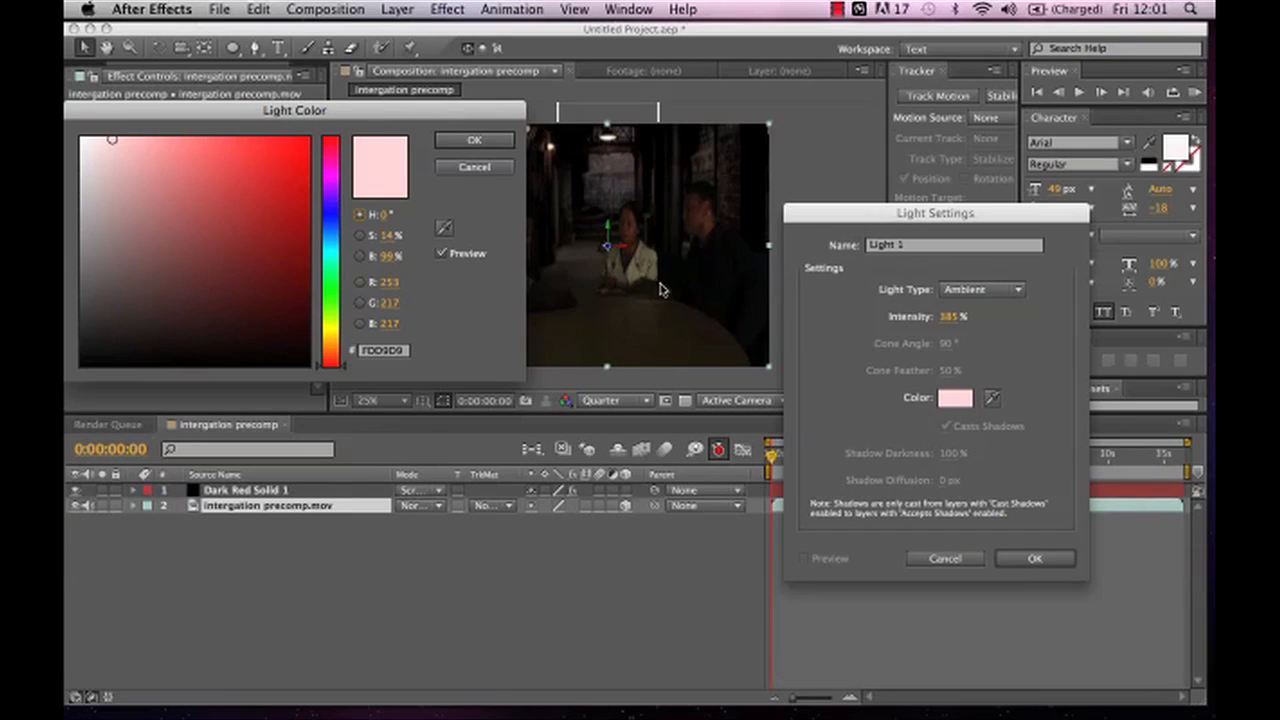
pyautogui.click(470, 142)
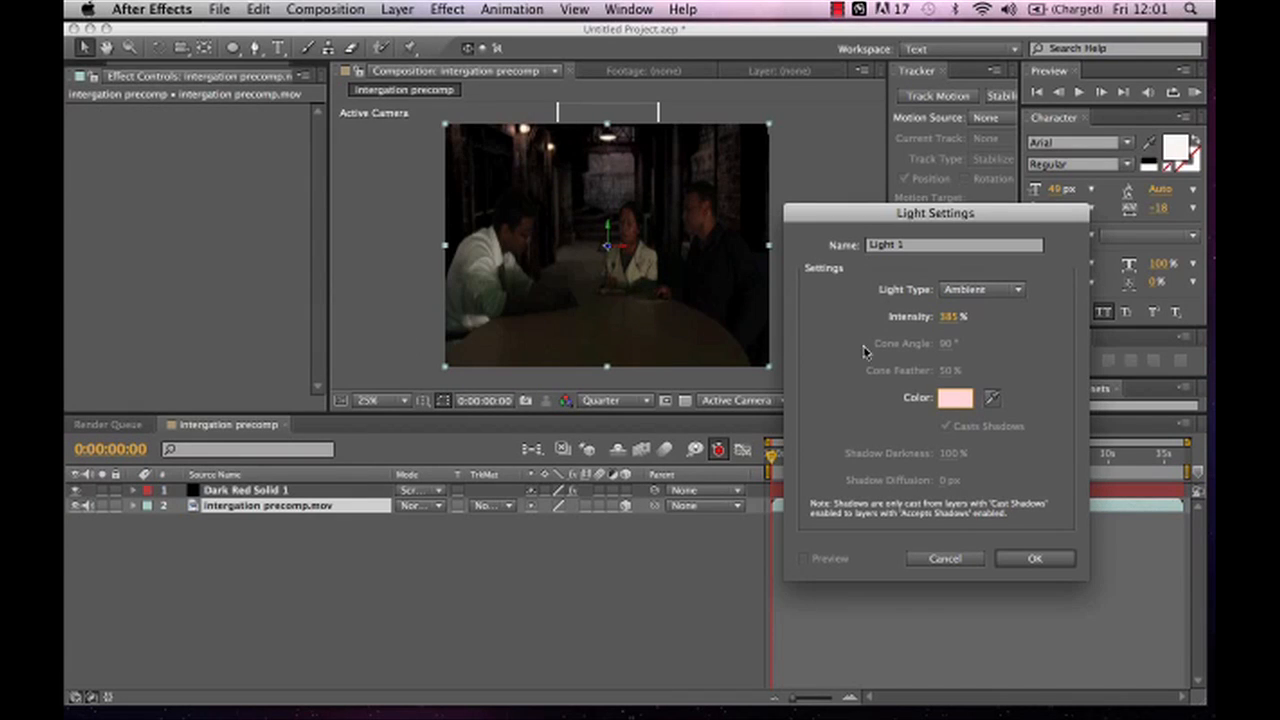
pyautogui.click(1050, 565)
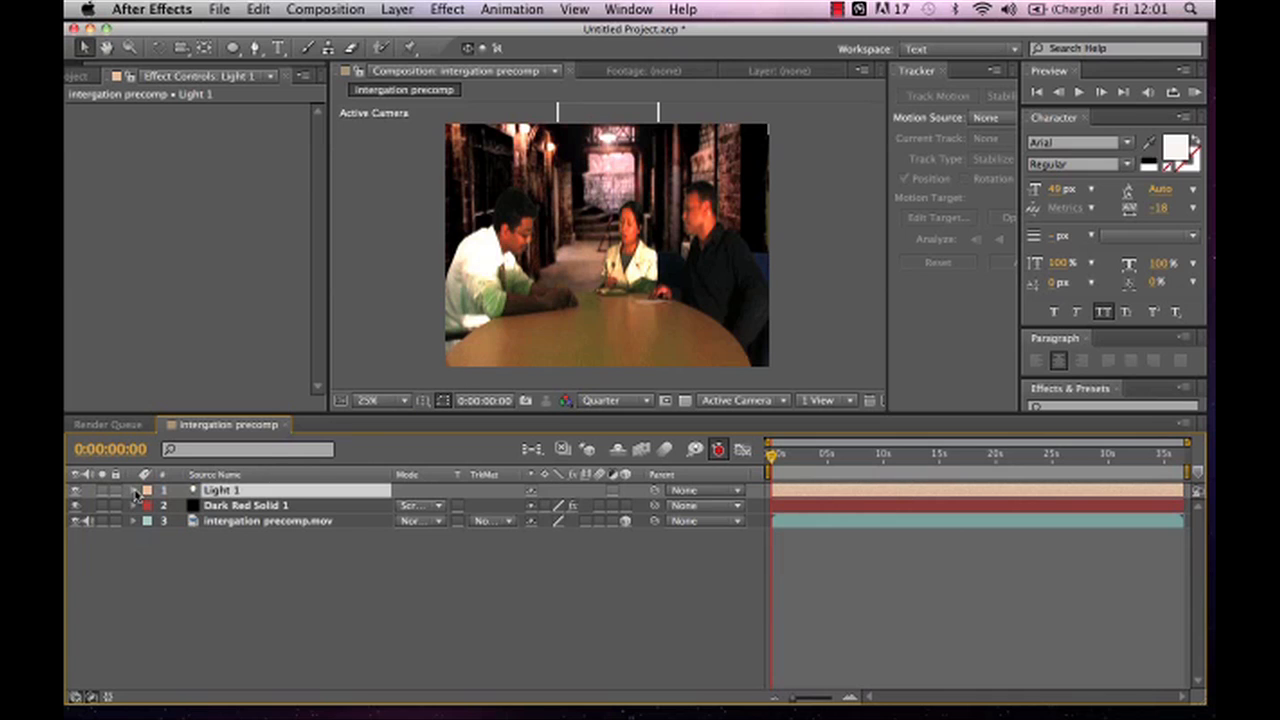
# Set the ambient light's Intensity to 230% in its Light Options, and collapse the layer's properties
pyautogui.click(134, 491)
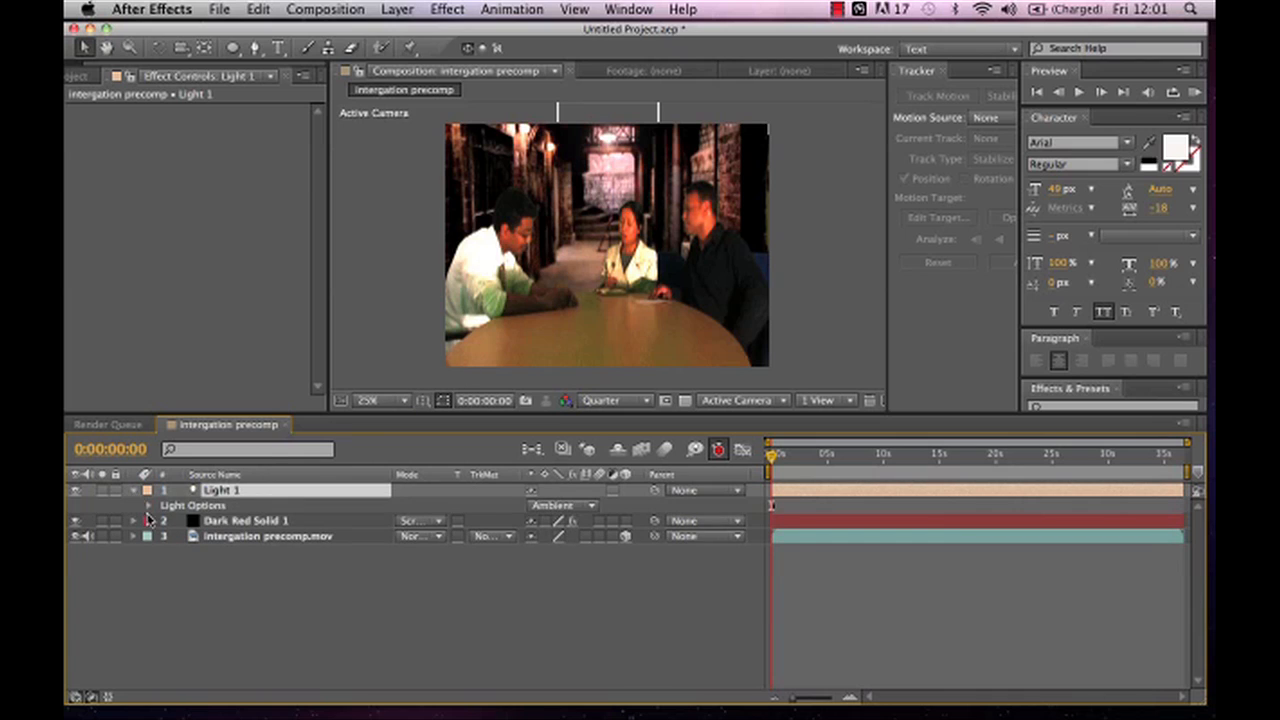
pyautogui.click(151, 506)
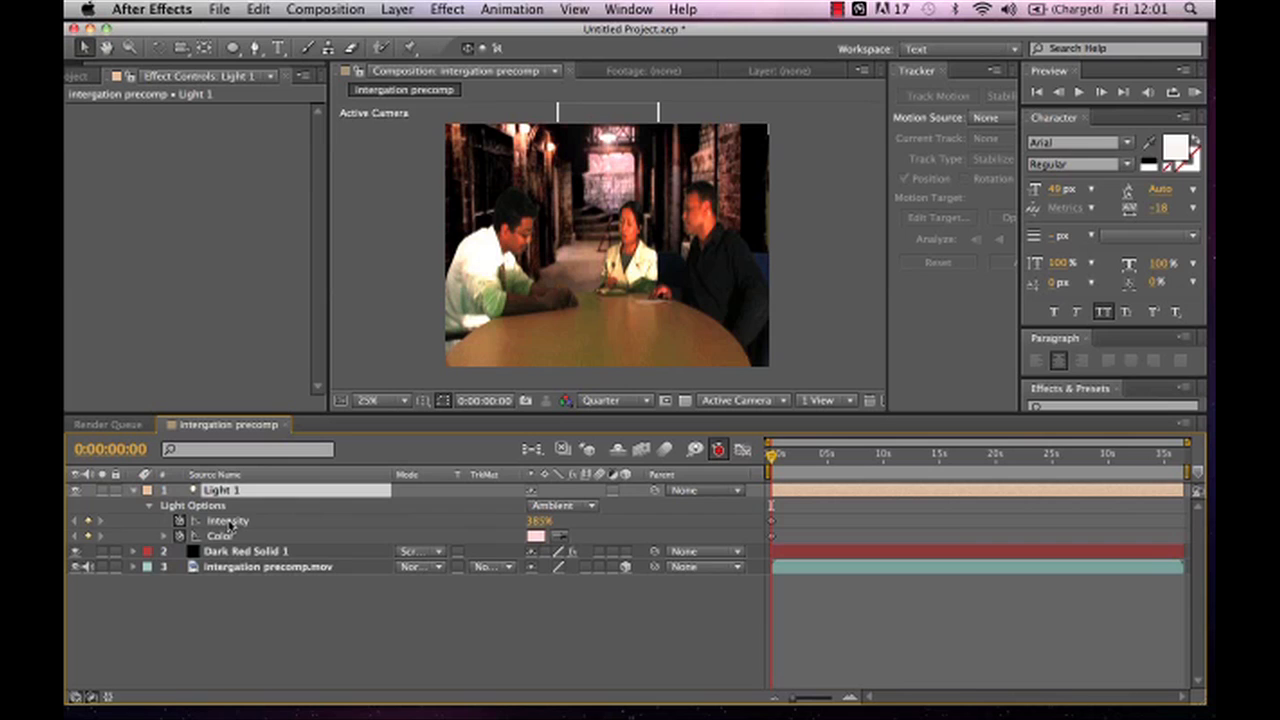
pyautogui.click(229, 523)
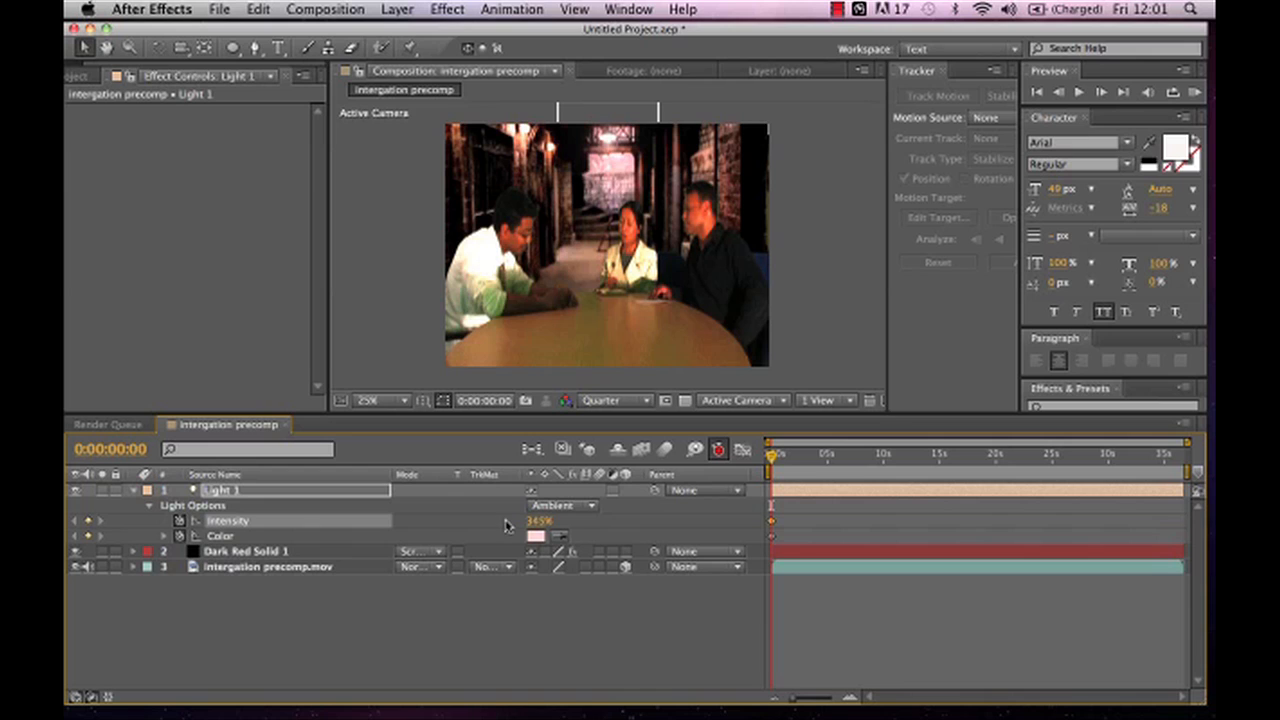
pyautogui.moveTo(533, 521); pyautogui.dragTo(508, 526)
pyautogui.click(545, 522)
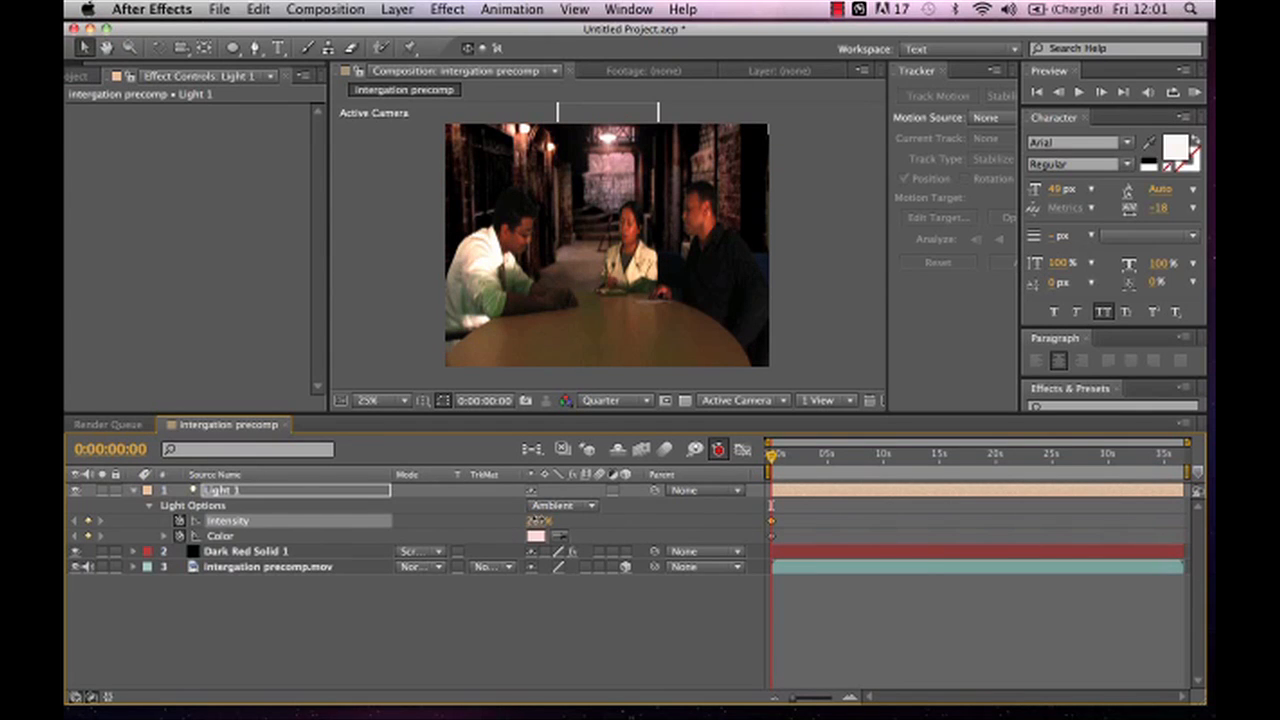
pyautogui.write('230')
pyautogui.press('Return')
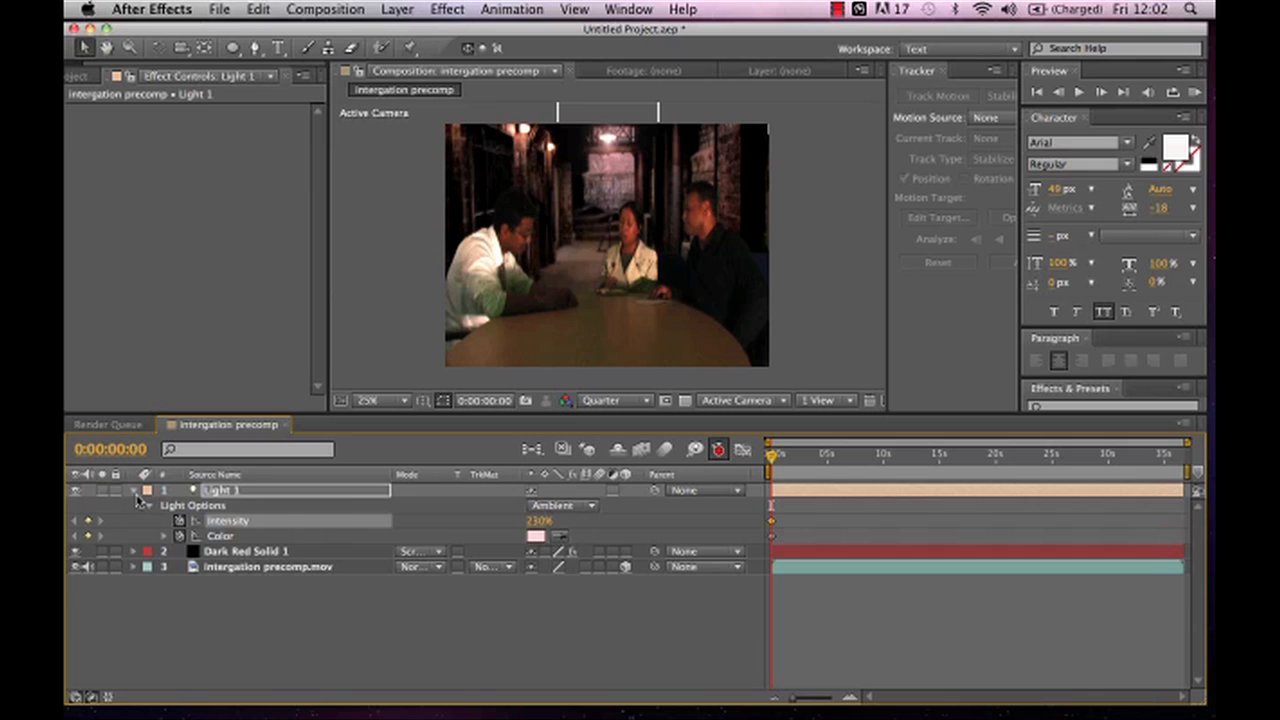
pyautogui.click(137, 500)
pyautogui.click(134, 492)
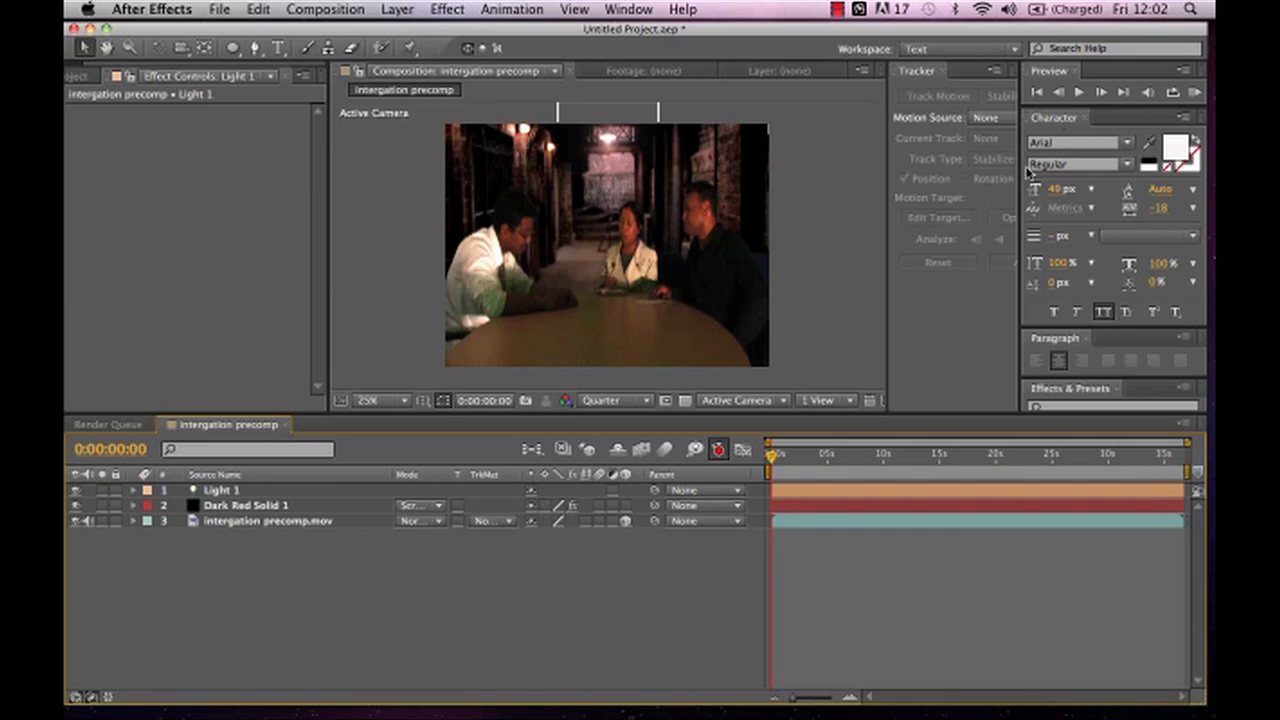
# Preview the relit scene from the first frame and stop playback at about 16 seconds
pyautogui.click(1037, 94)
pyautogui.click(1079, 92)
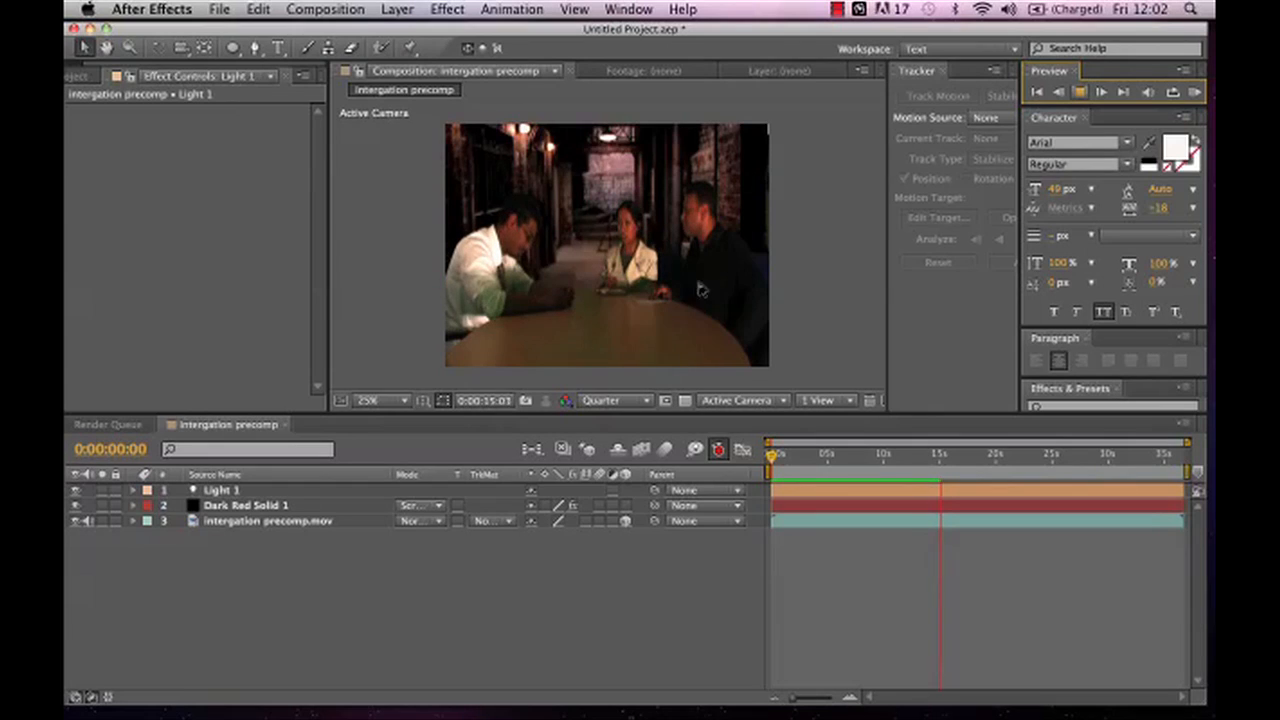
pyautogui.click(1078, 93)
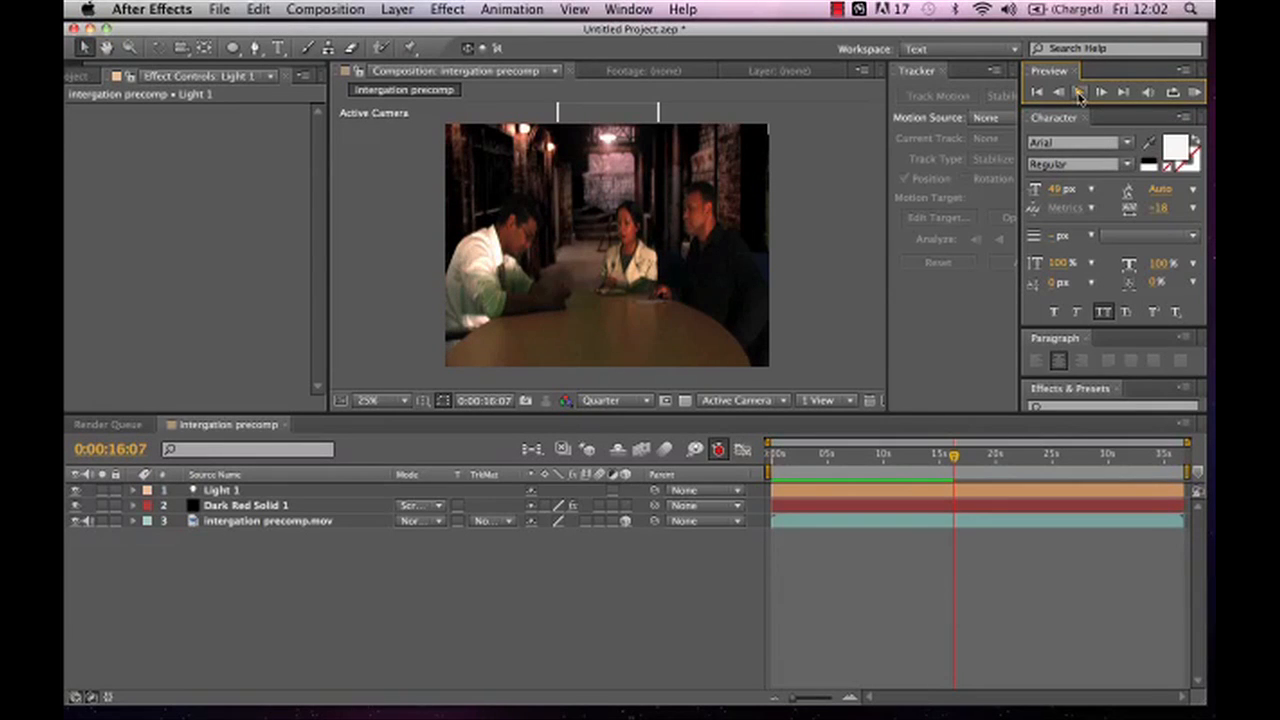
pyautogui.click(840, 12)
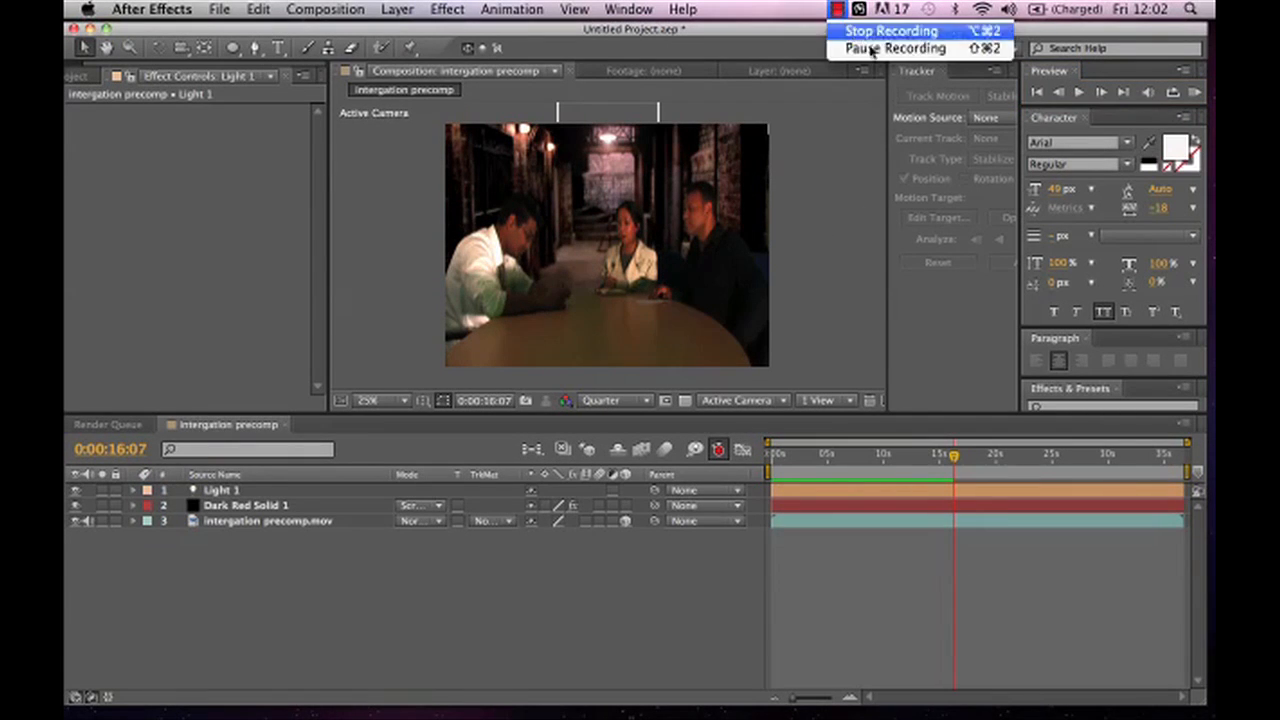
pyautogui.click(877, 33)
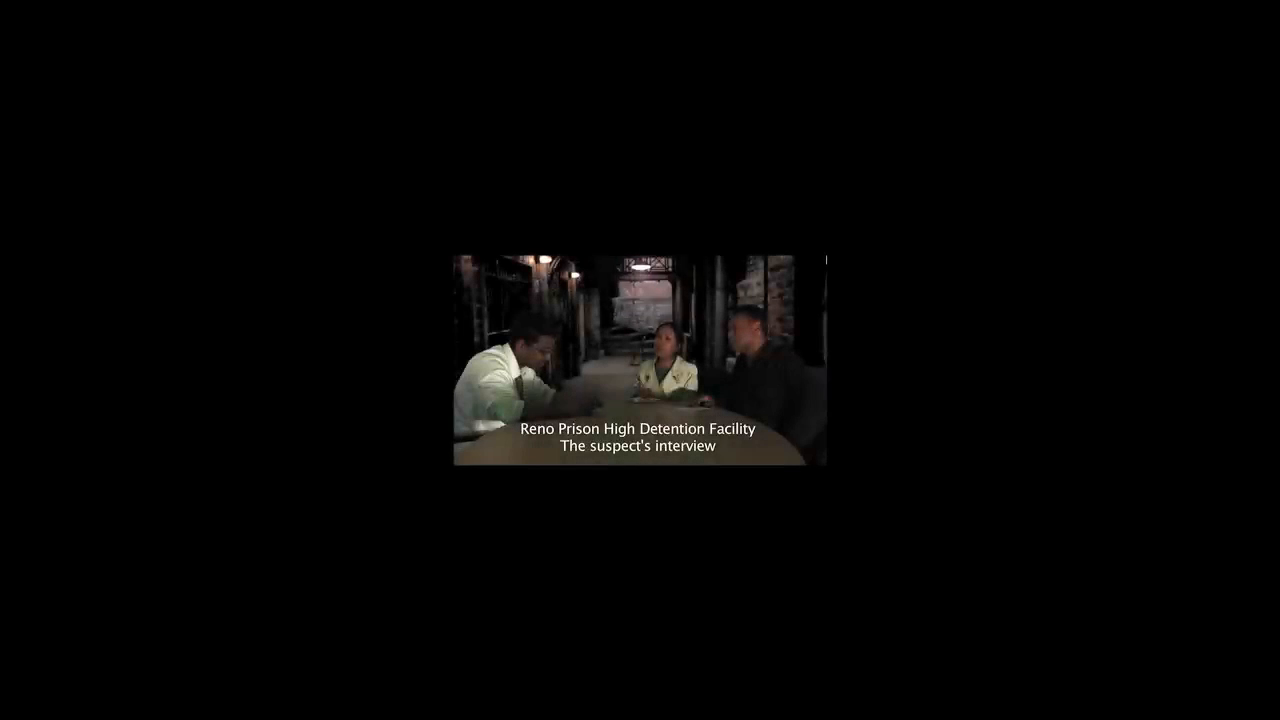